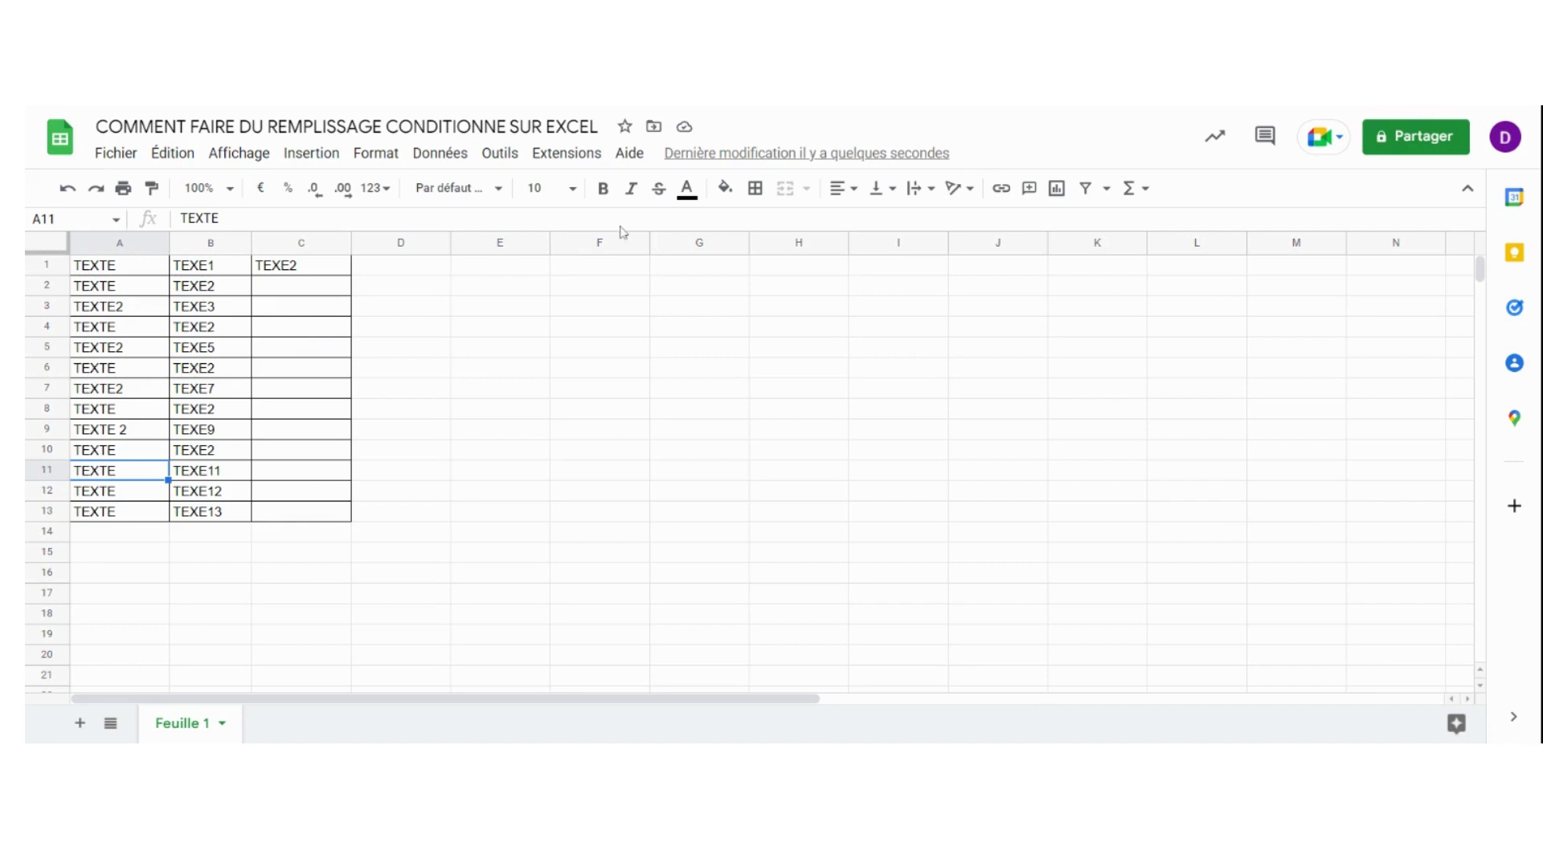
Try a light yellow fill on cell C4, and undo it
{"action": "left_click", "coordinate": [724, 188]}
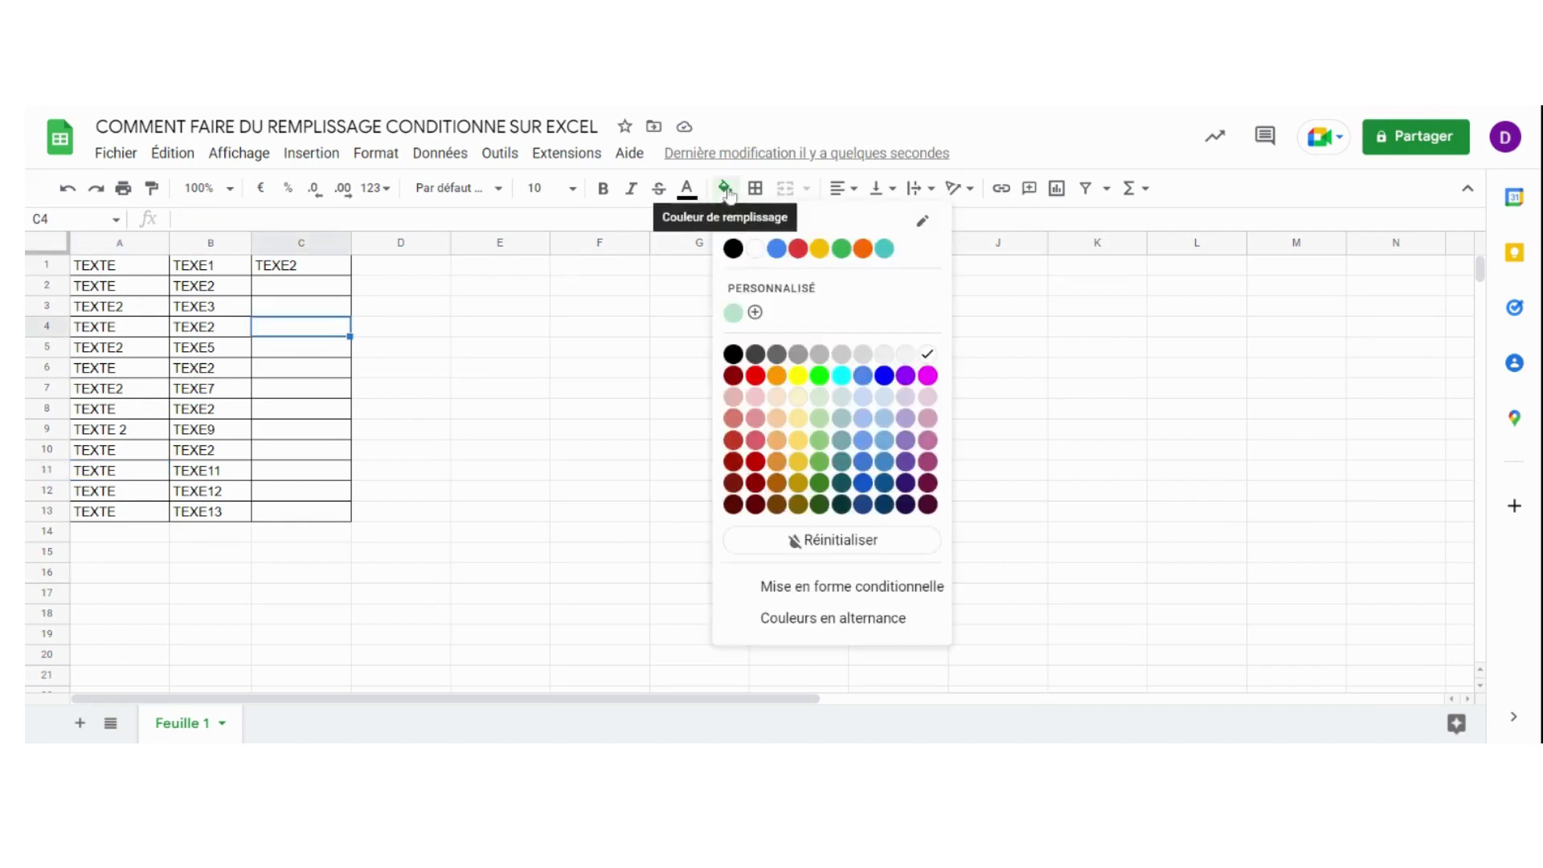
{"action": "left_click", "coordinate": [798, 418]}
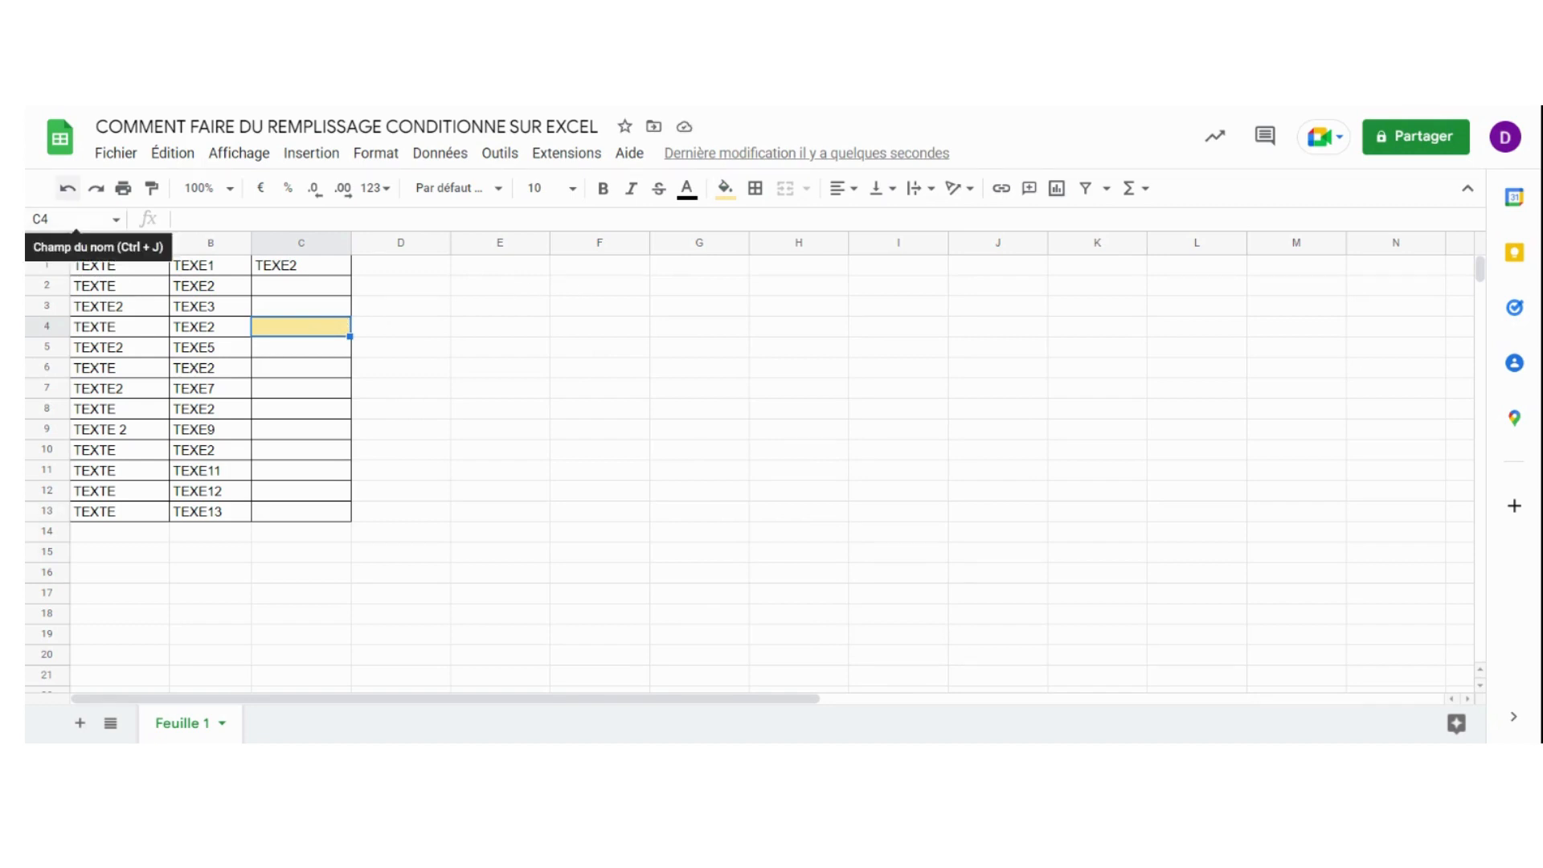
{"action": "left_click", "coordinate": [68, 191]}
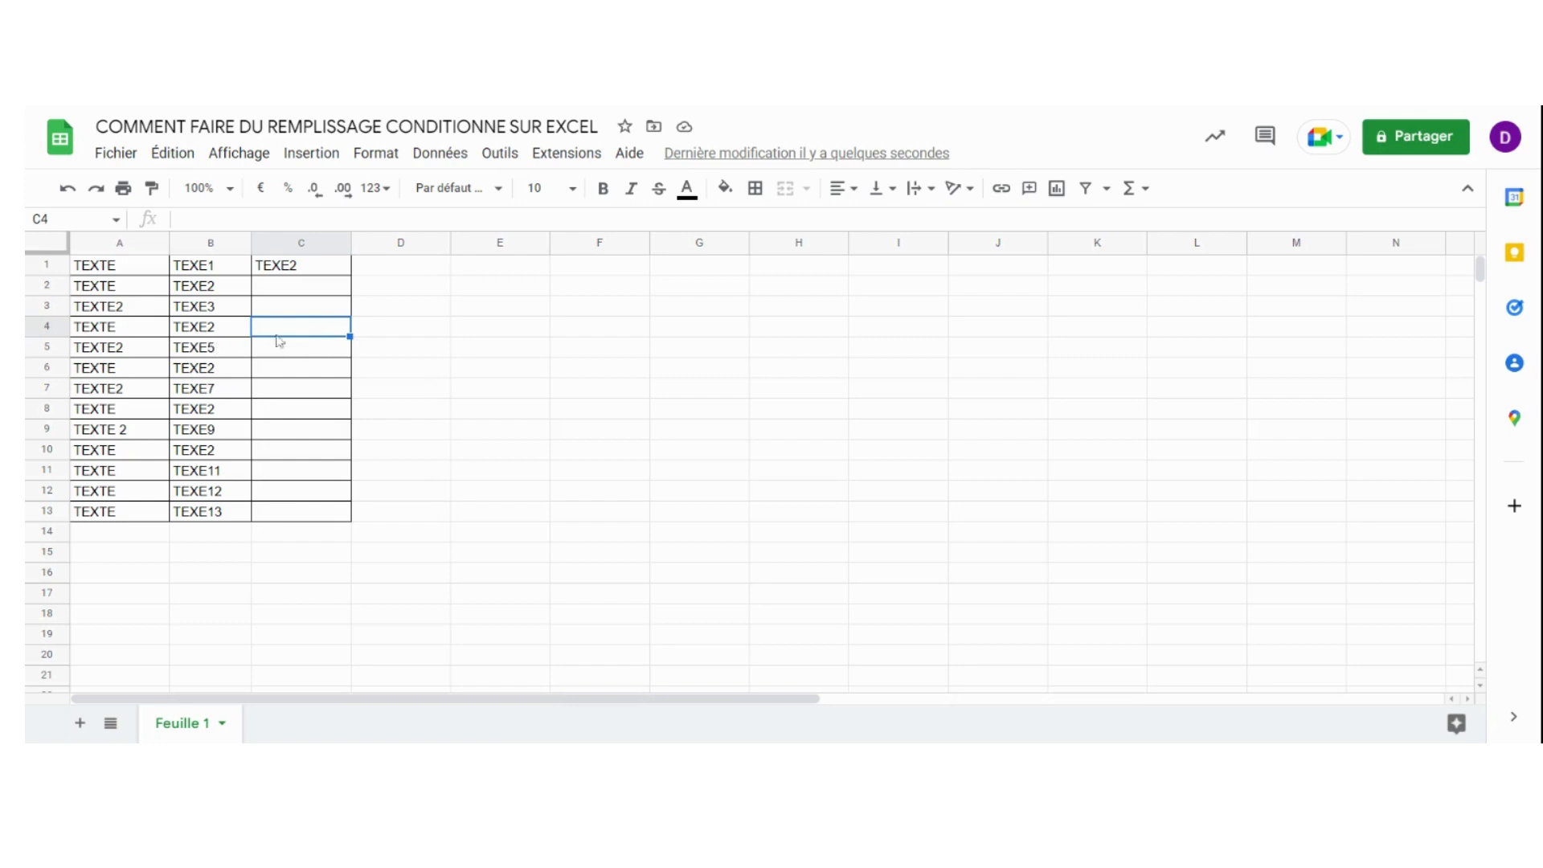
Select the table range A1:C13 and start a conditional formatting rule for it
{"action": "left_click", "coordinate": [122, 287]}
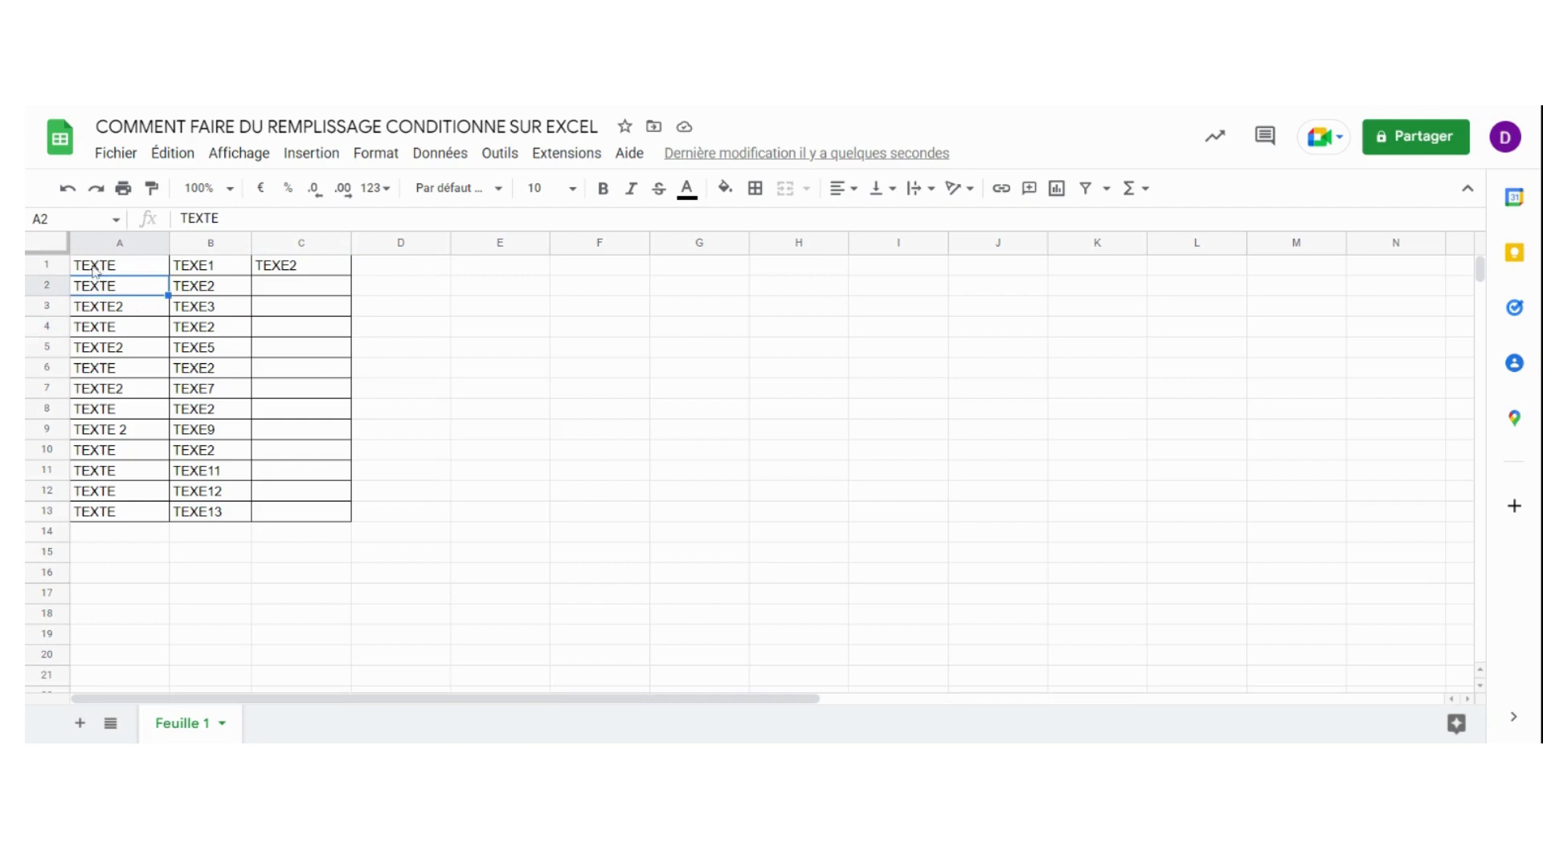
{"action": "left_click", "coordinate": [95, 272]}
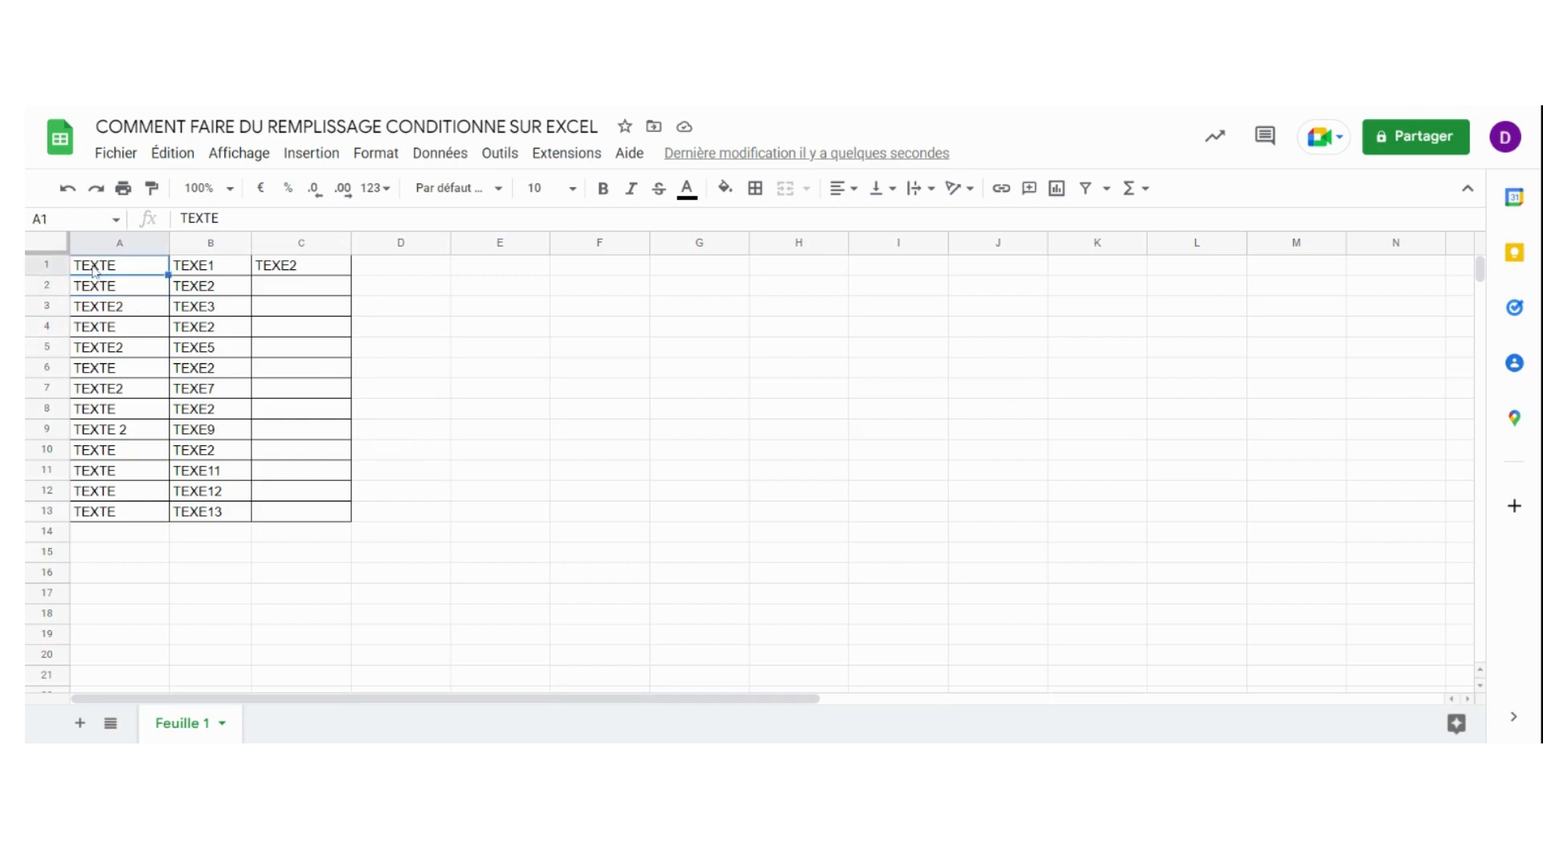
{"action": "left_click_drag", "start_coordinate": [95, 271], "coordinate": [179, 417]}
{"action": "left_click_drag", "start_coordinate": [310, 517], "coordinate": [315, 512]}
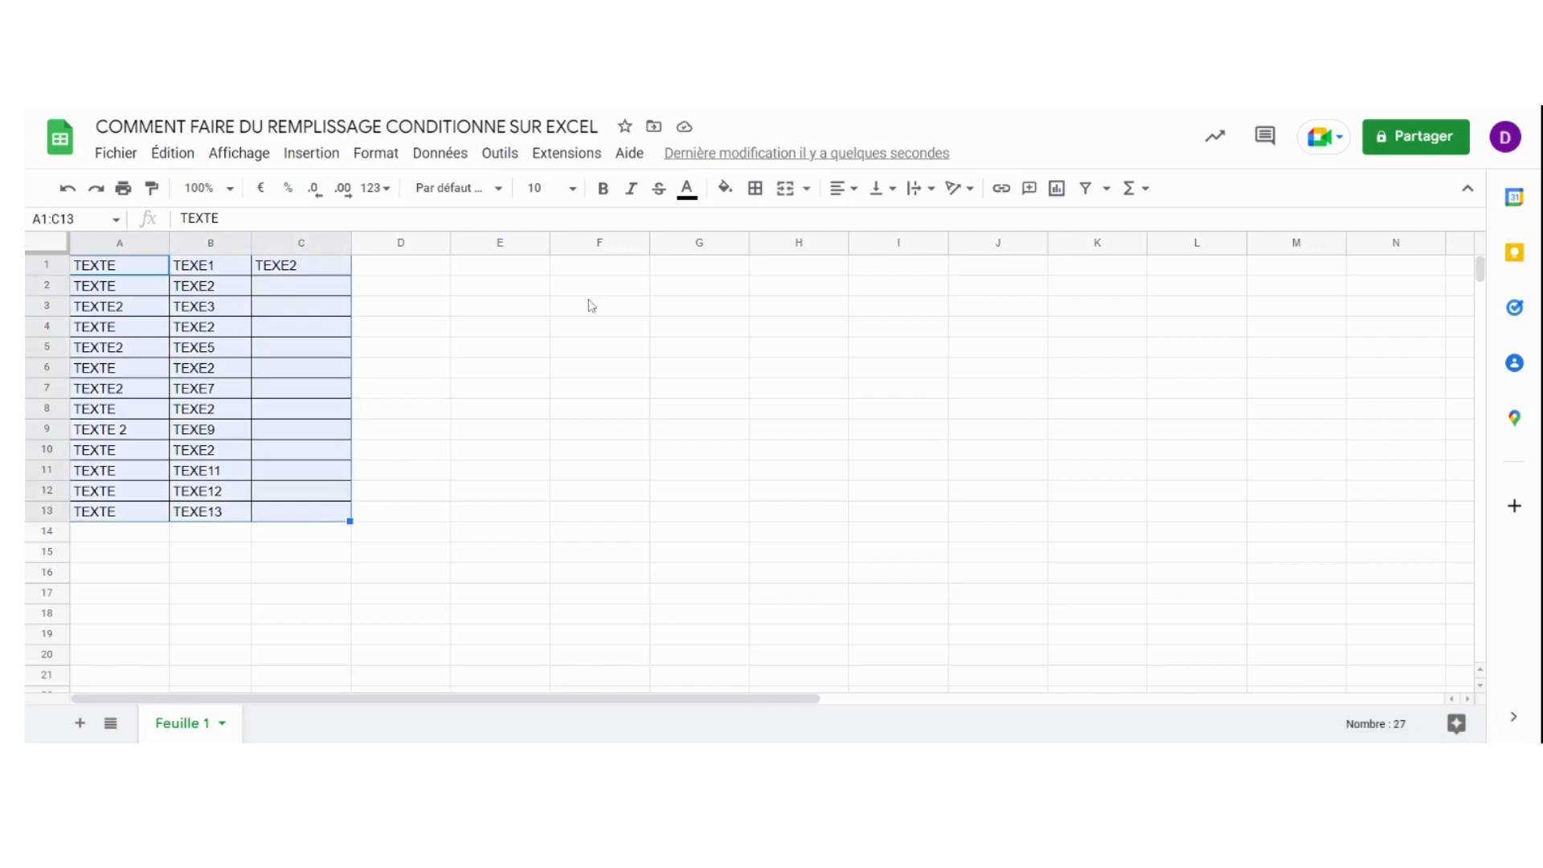
{"action": "left_click", "coordinate": [726, 189]}
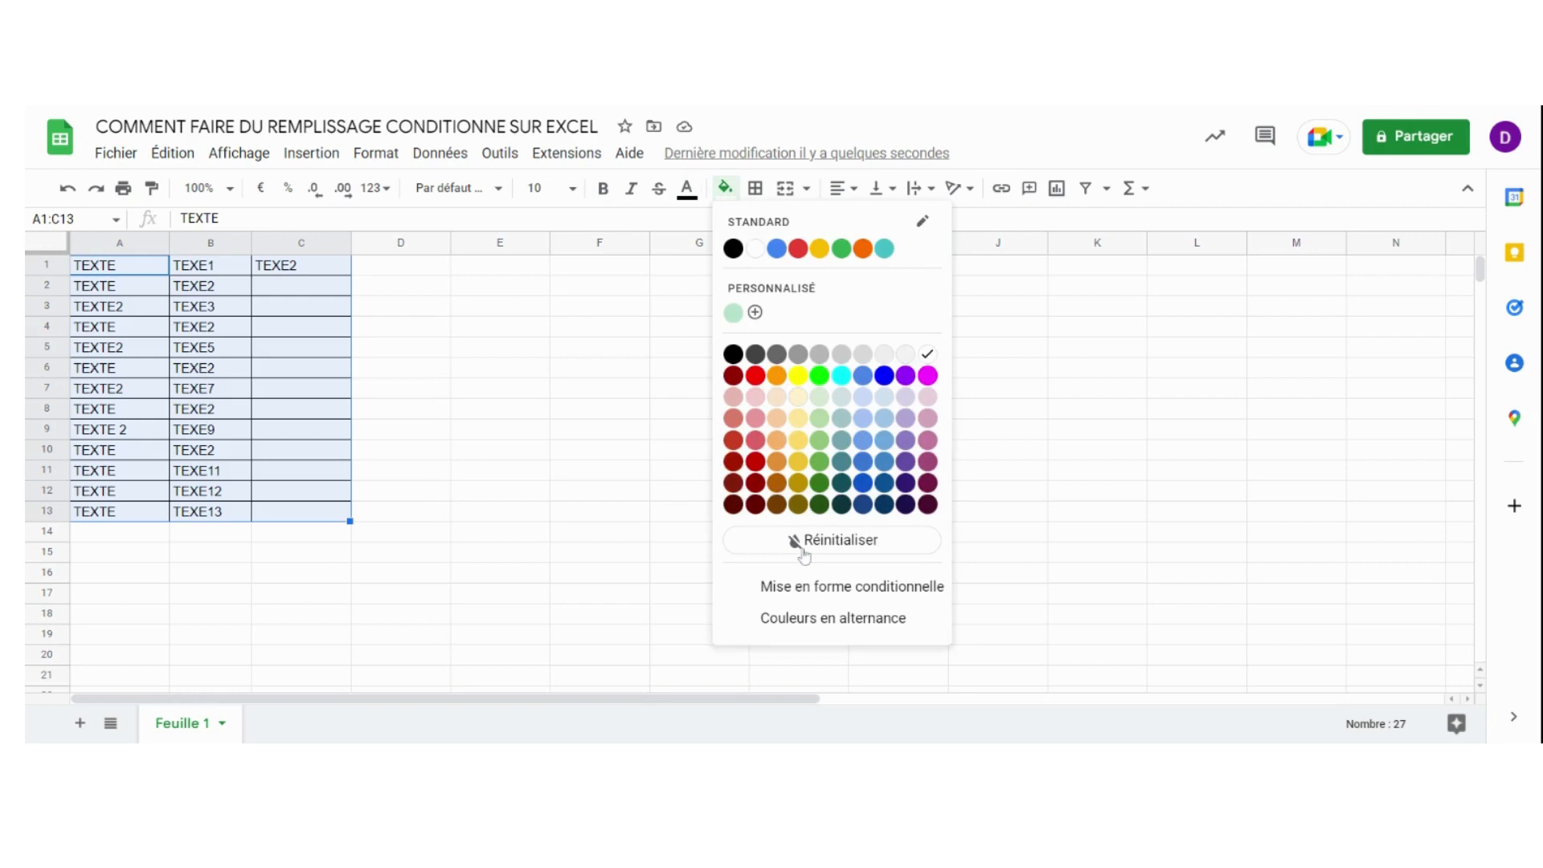
{"action": "left_click", "coordinate": [803, 595]}
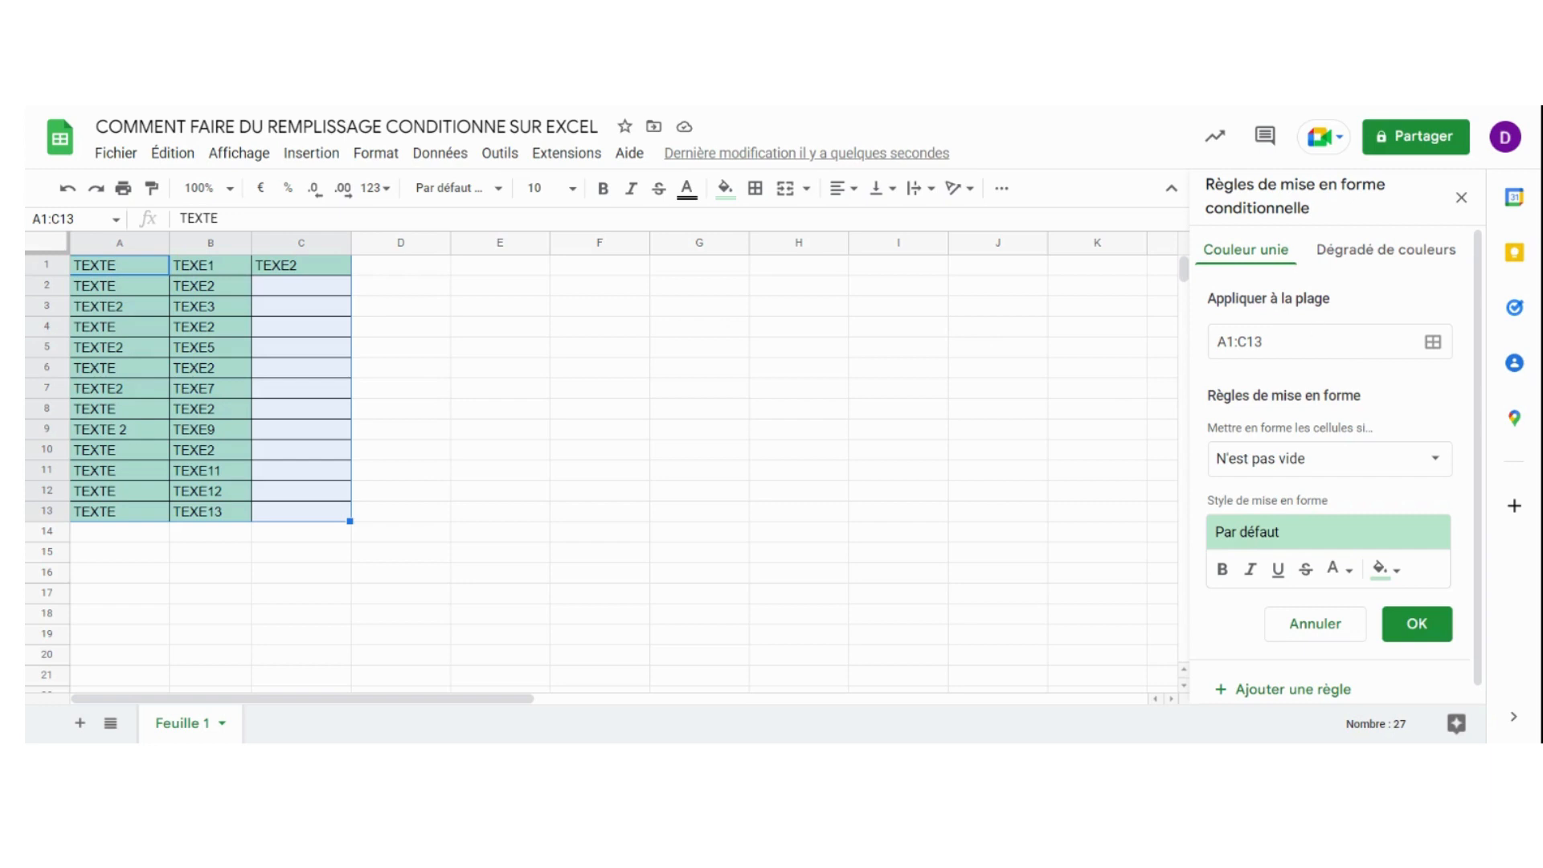
Re-enter A1:C13 as the range the conditional formatting rule applies to
{"action": "left_click", "coordinate": [1286, 342]}
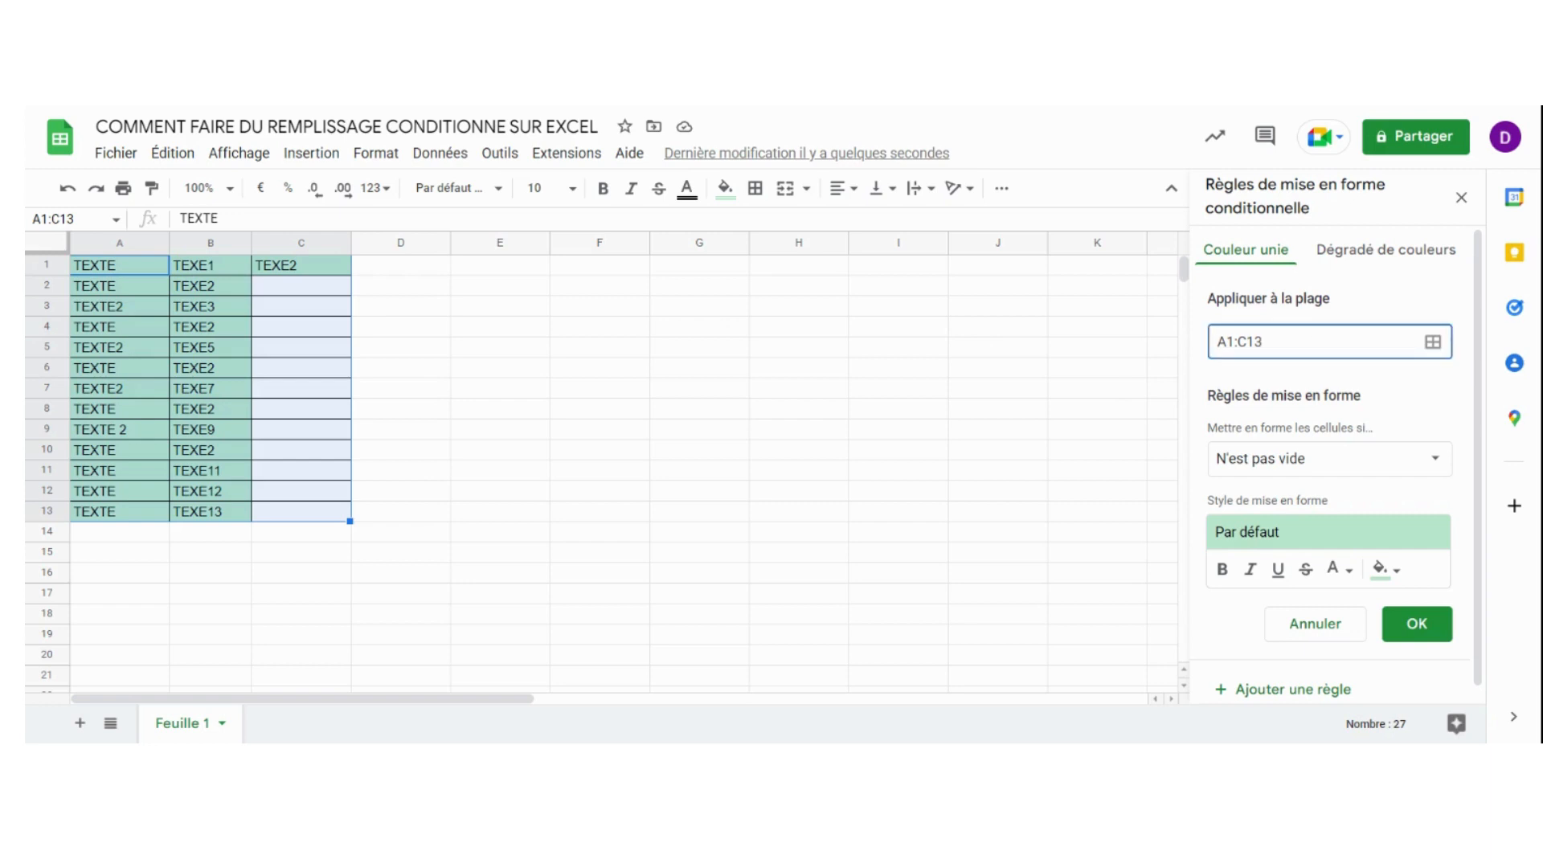
{"action": "key", "text": "BackSpace"}
{"action": "key", "text": "BackSpace"}
{"action": "key", "text": "BackSpace"}
{"action": "key", "text": "BackSpace"}
{"action": "key", "text": "BackSpace"}
{"action": "key", "text": "BackSpace"}
{"action": "type", "text": "A1:C13"}
Set the rule's condition to "Le texte contient" with the value 2
{"action": "scroll", "coordinate": [1330, 379], "scroll_direction": "down", "scroll_amount": 1}
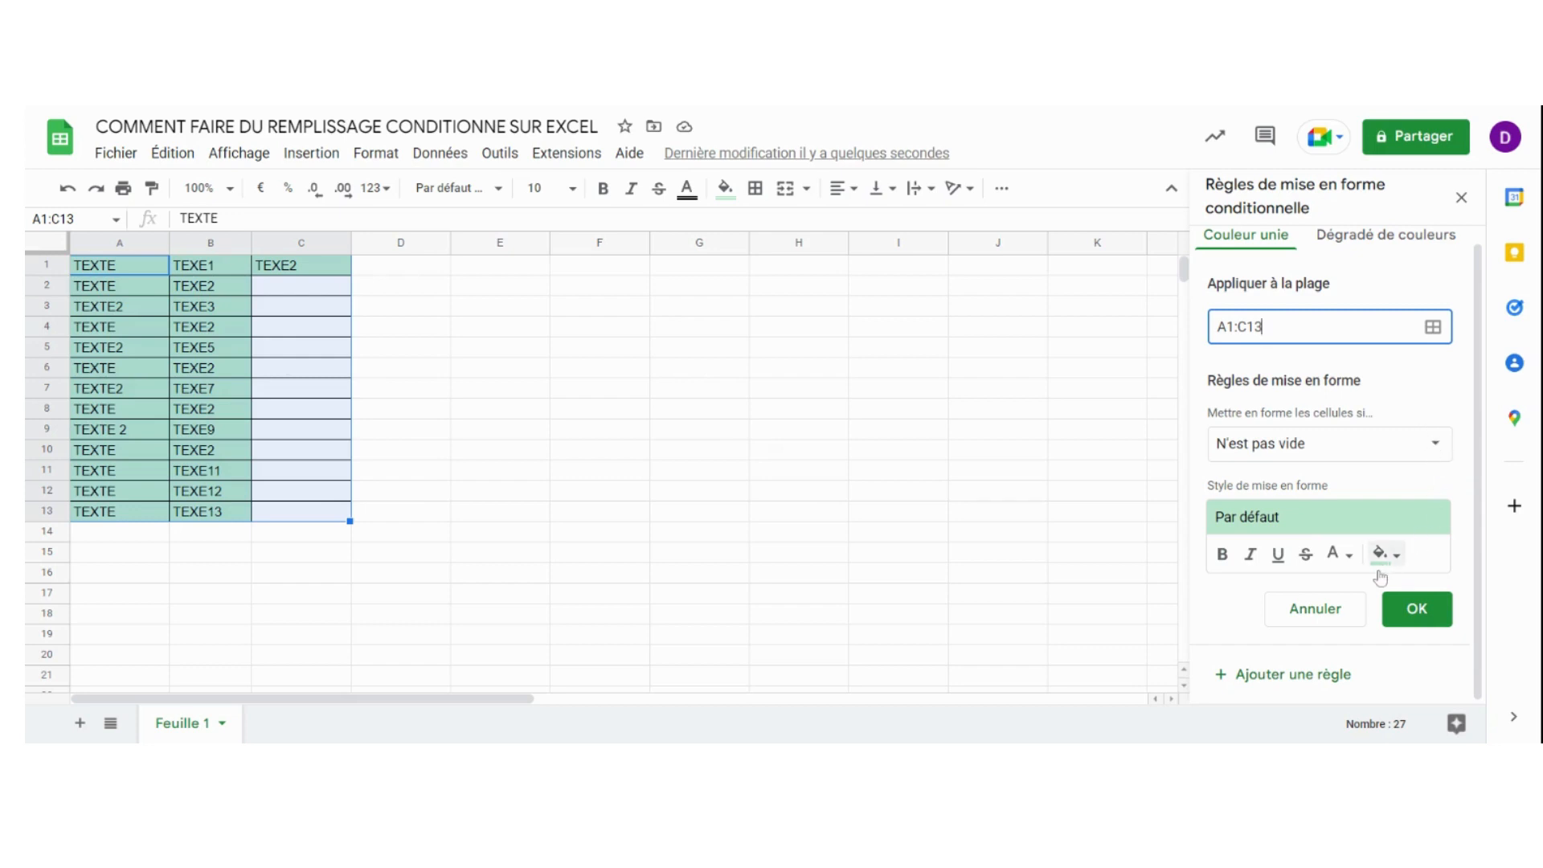
{"action": "left_click", "coordinate": [1431, 446]}
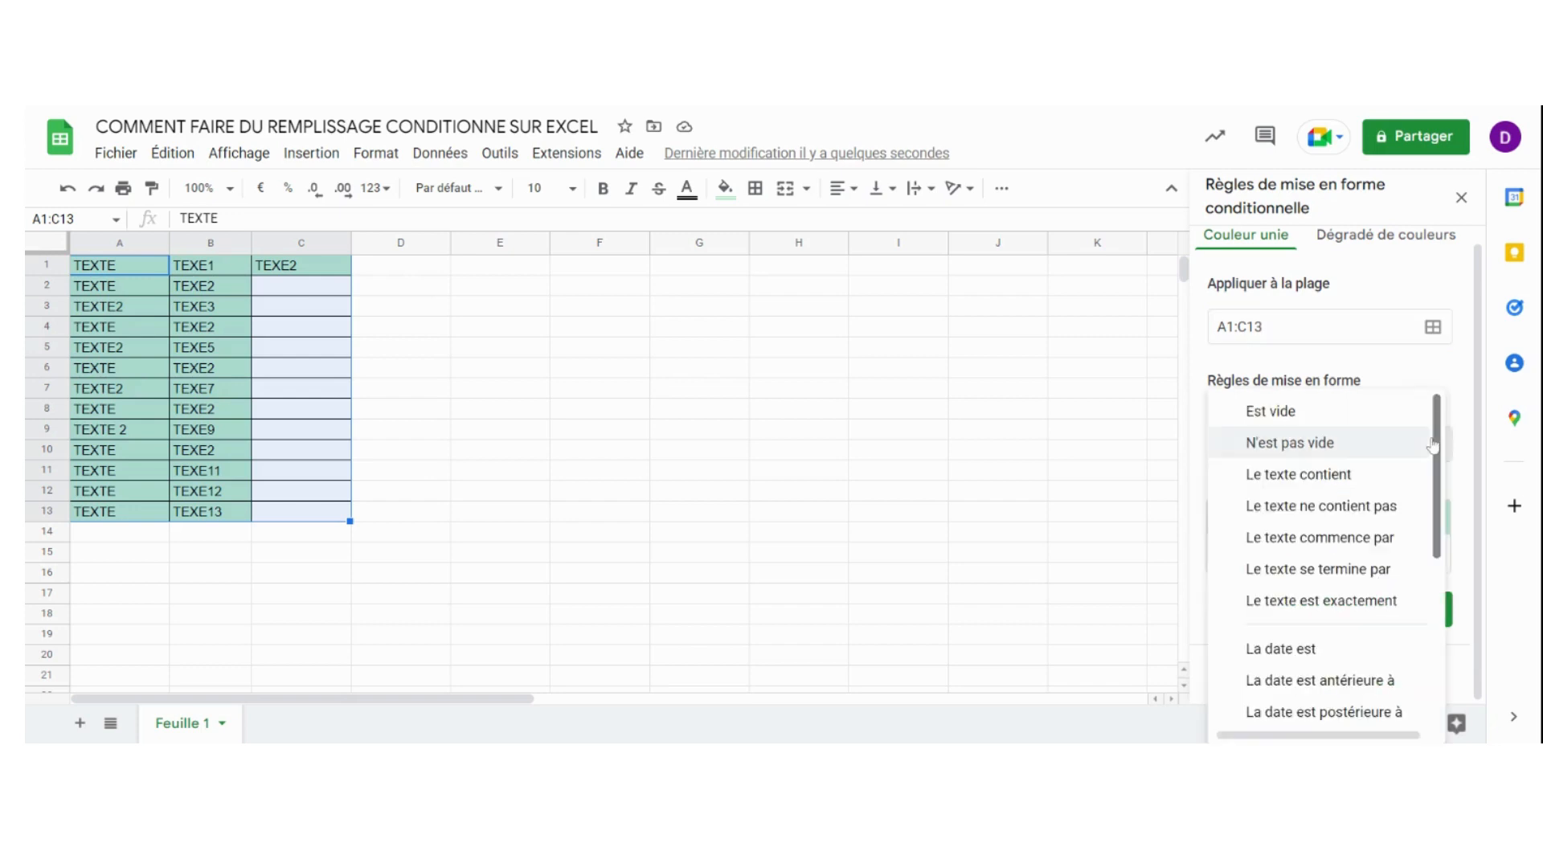
{"action": "left_click", "coordinate": [1312, 475]}
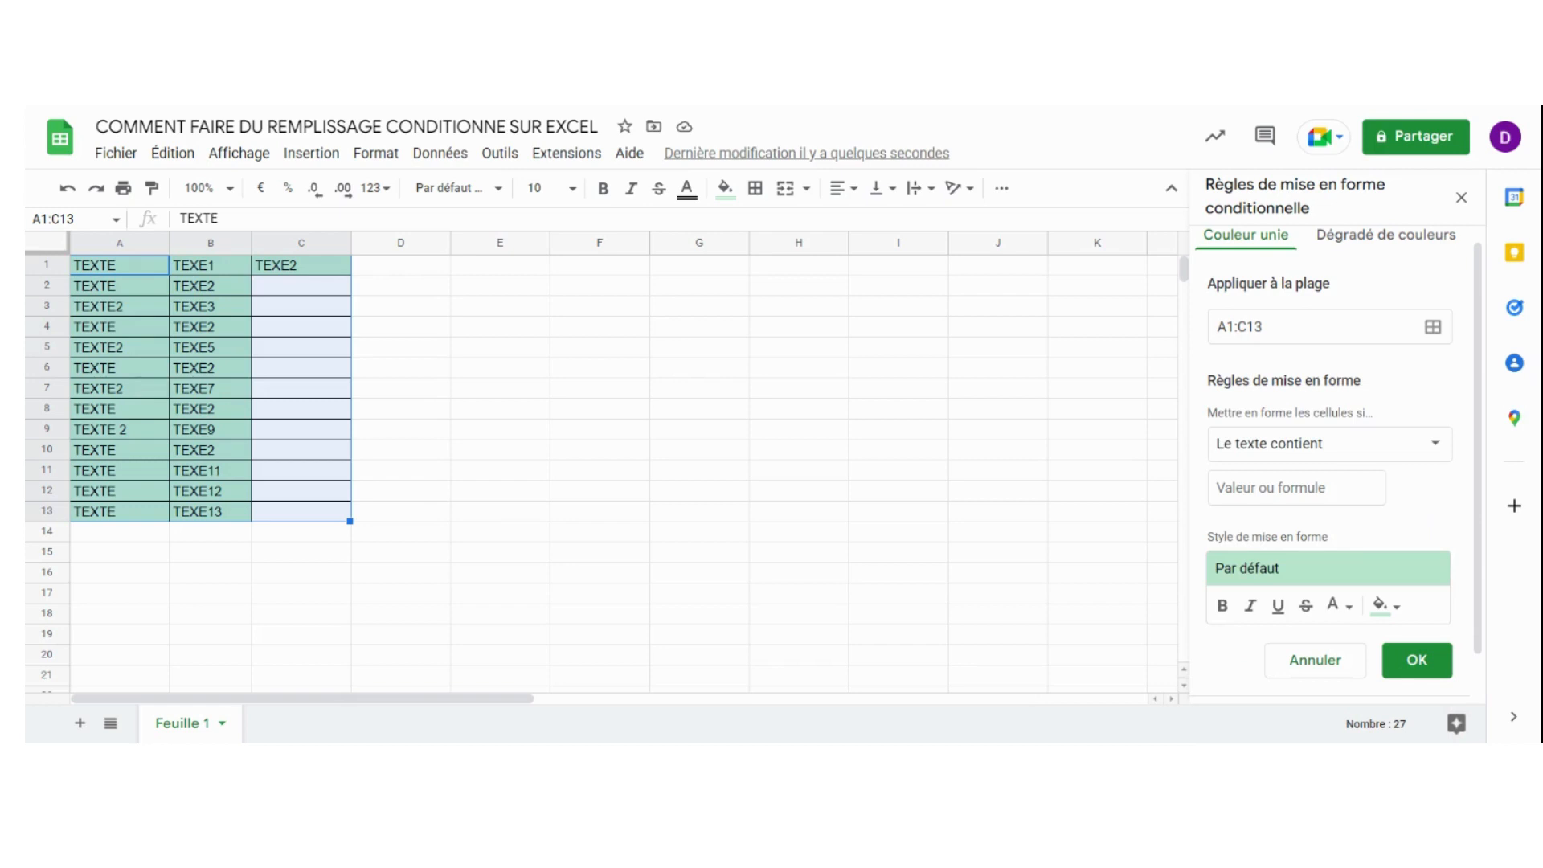
{"action": "left_click", "coordinate": [1296, 488]}
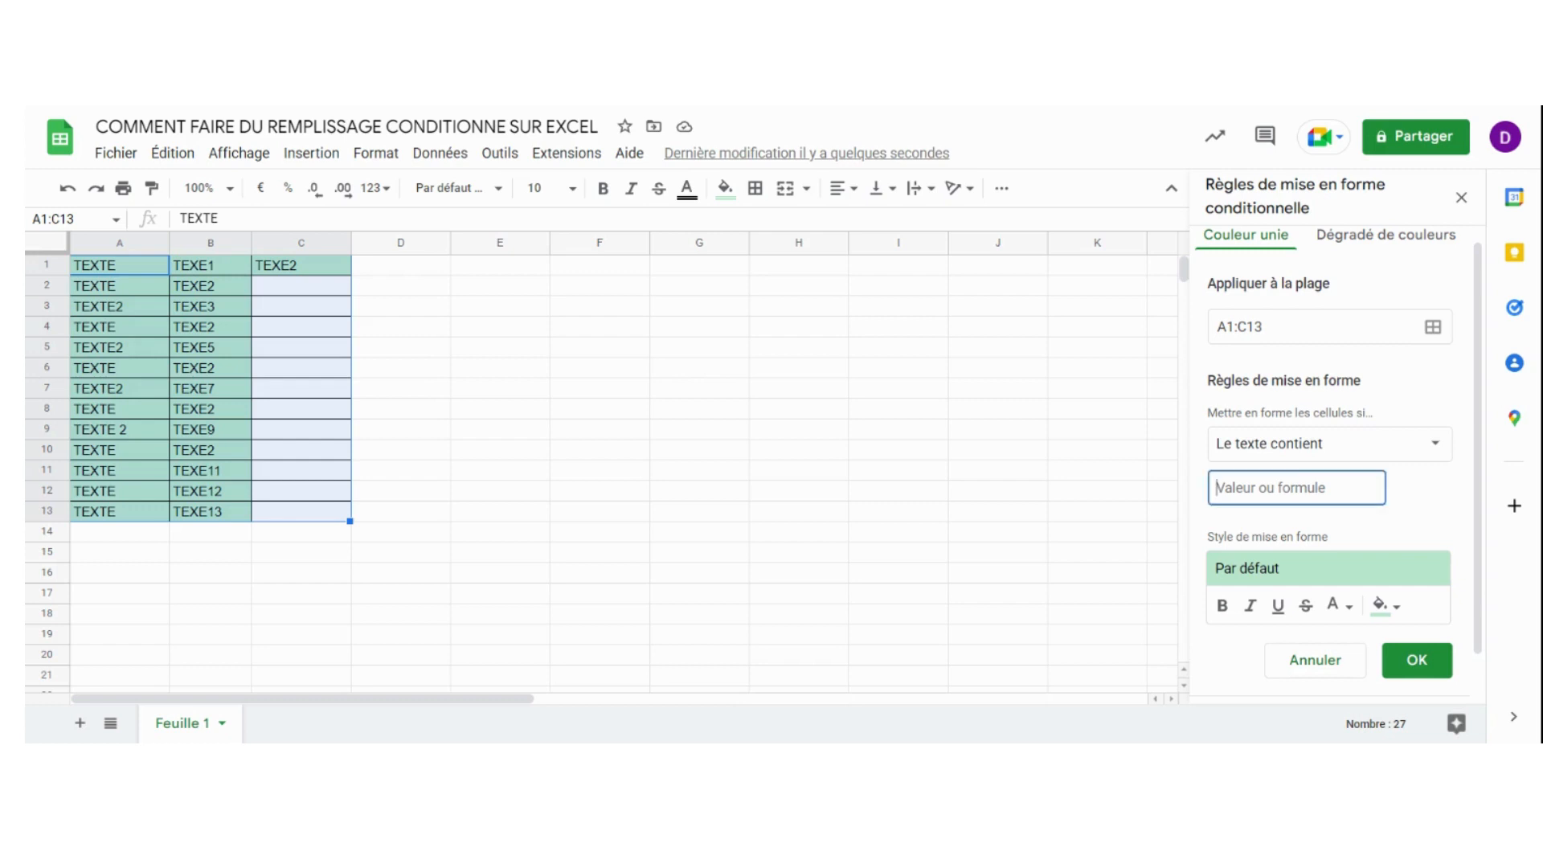
{"action": "type", "text": "2"}
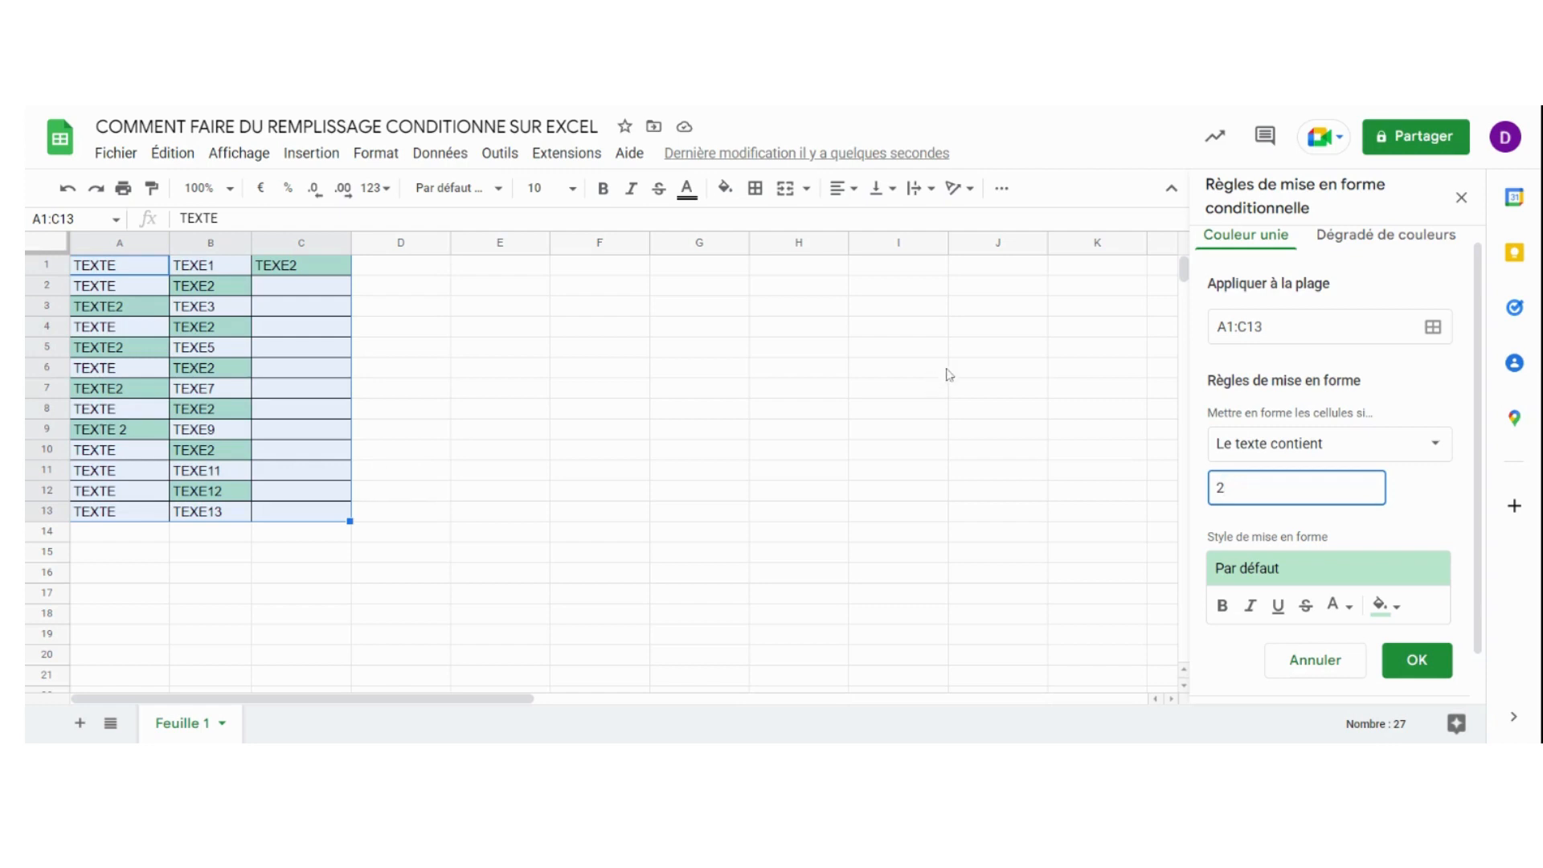
Change the rule's condition to "Le texte ne contient pas", using the same value 2
{"action": "left_click", "coordinate": [1430, 448]}
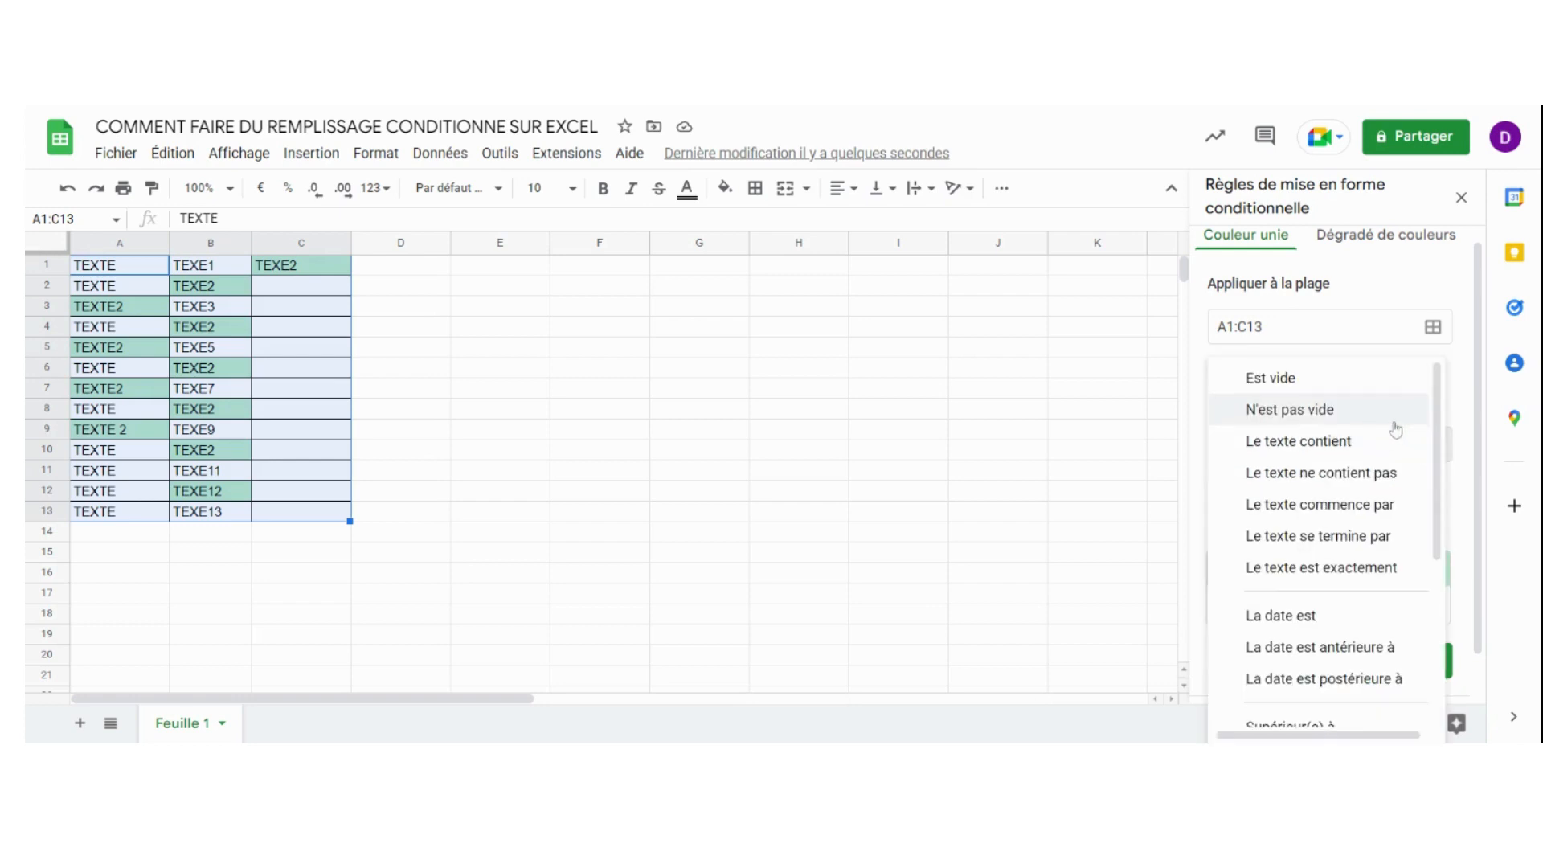
{"action": "scroll", "coordinate": [1379, 420], "scroll_direction": "down", "scroll_amount": 1}
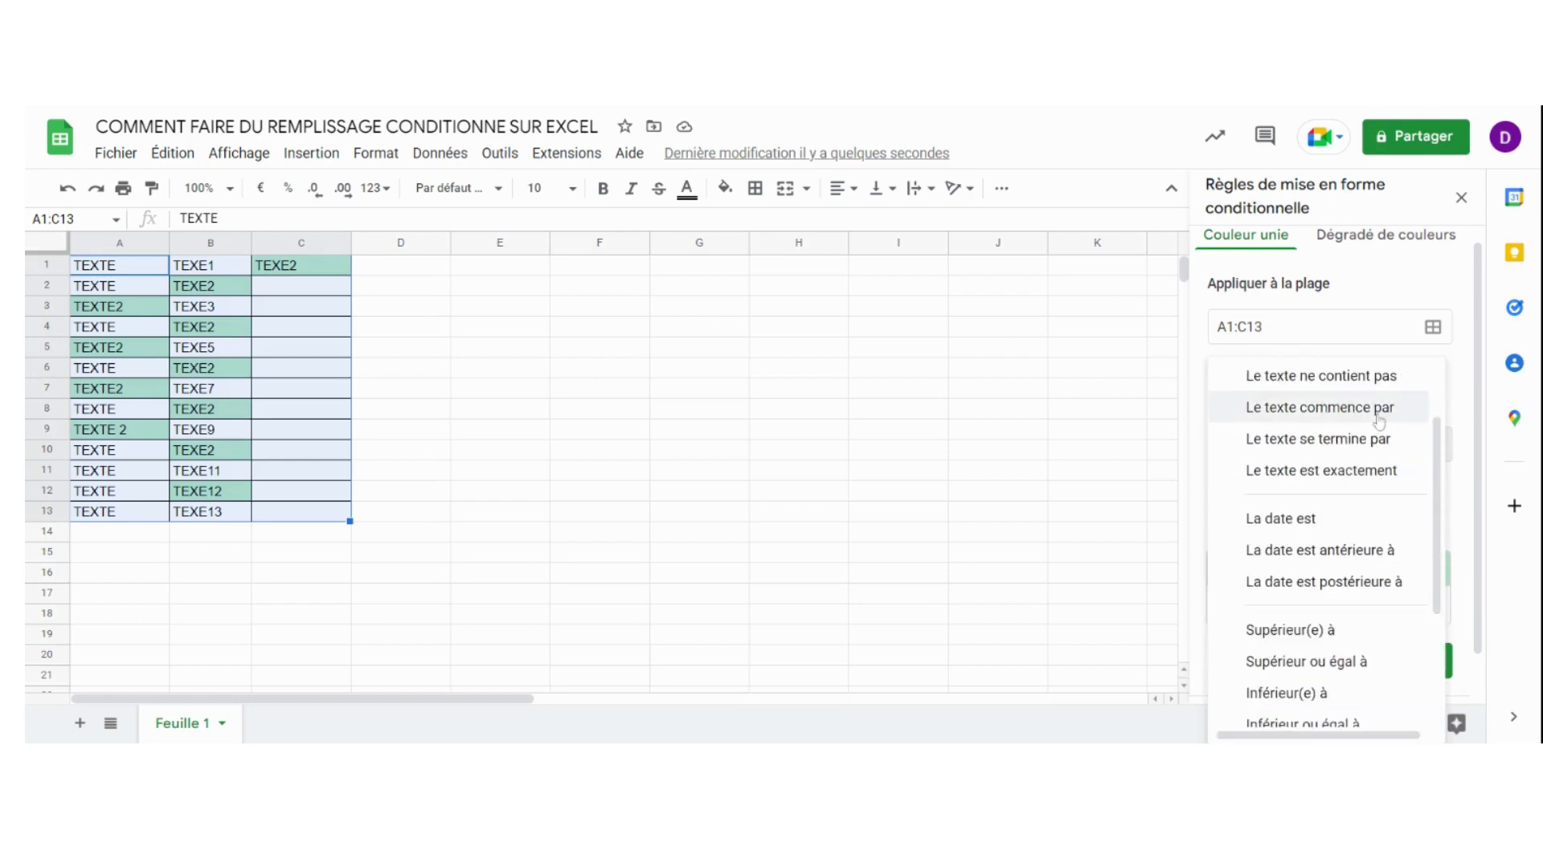
{"action": "left_click", "coordinate": [1333, 384]}
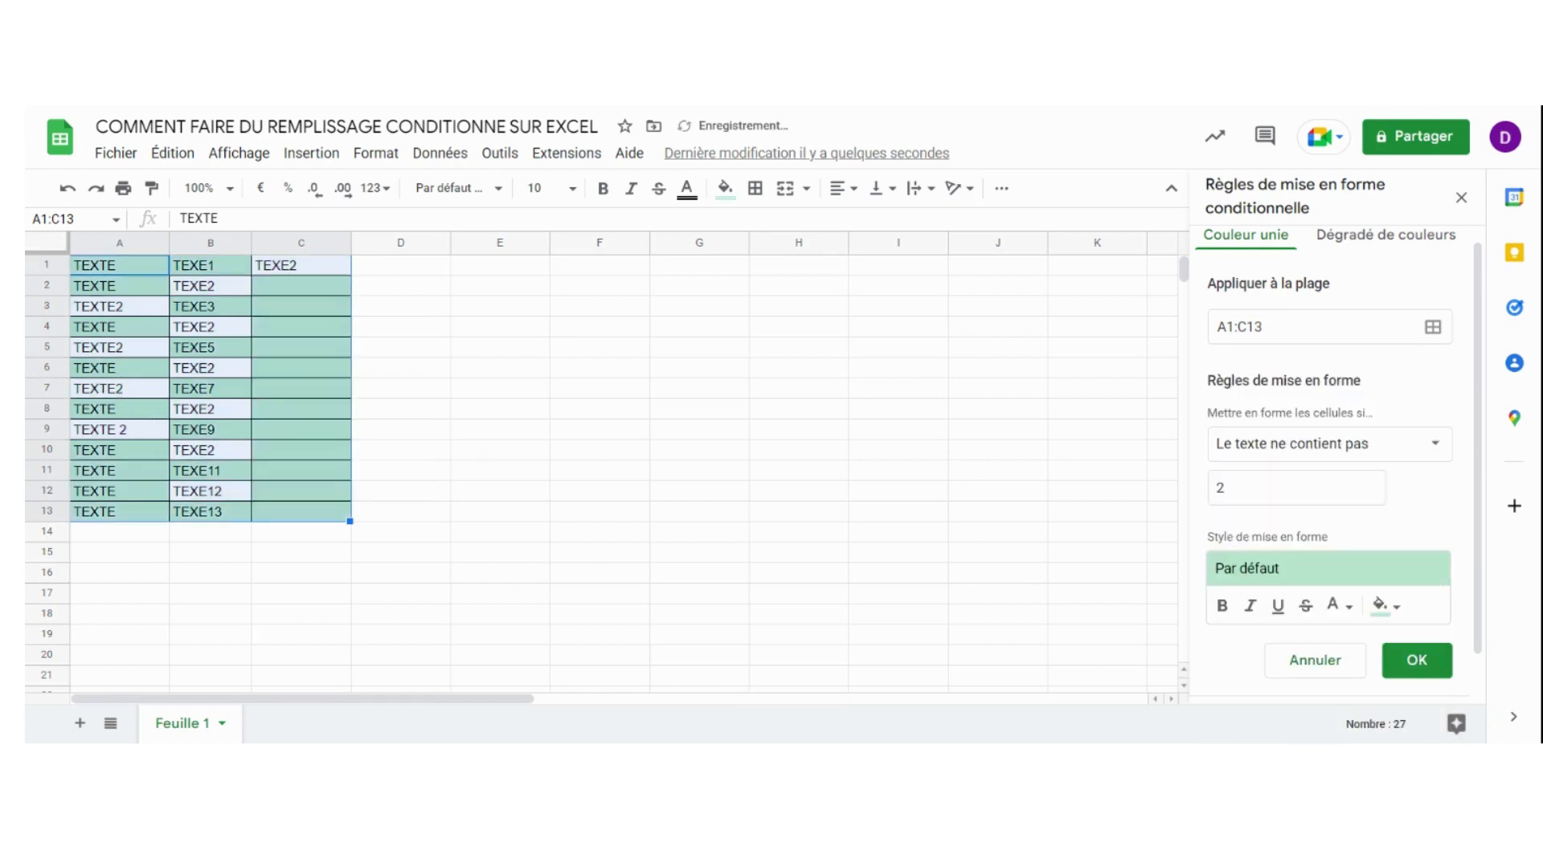
{"action": "left_click", "coordinate": [1237, 487]}
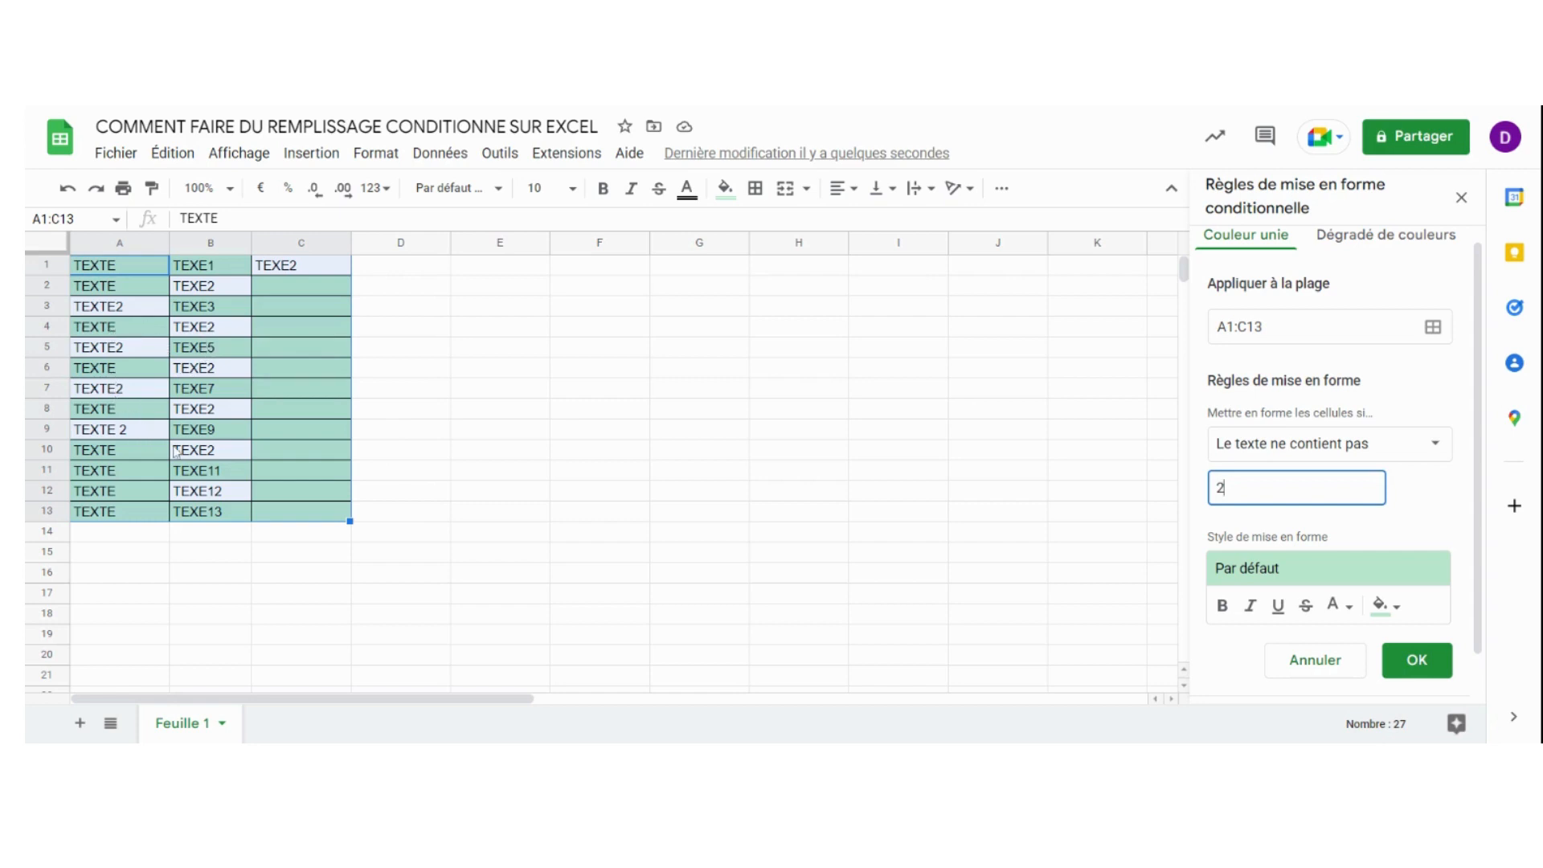
Change the rule's condition to "Le texte commence par" and set its value to T
{"action": "left_click", "coordinate": [1433, 451]}
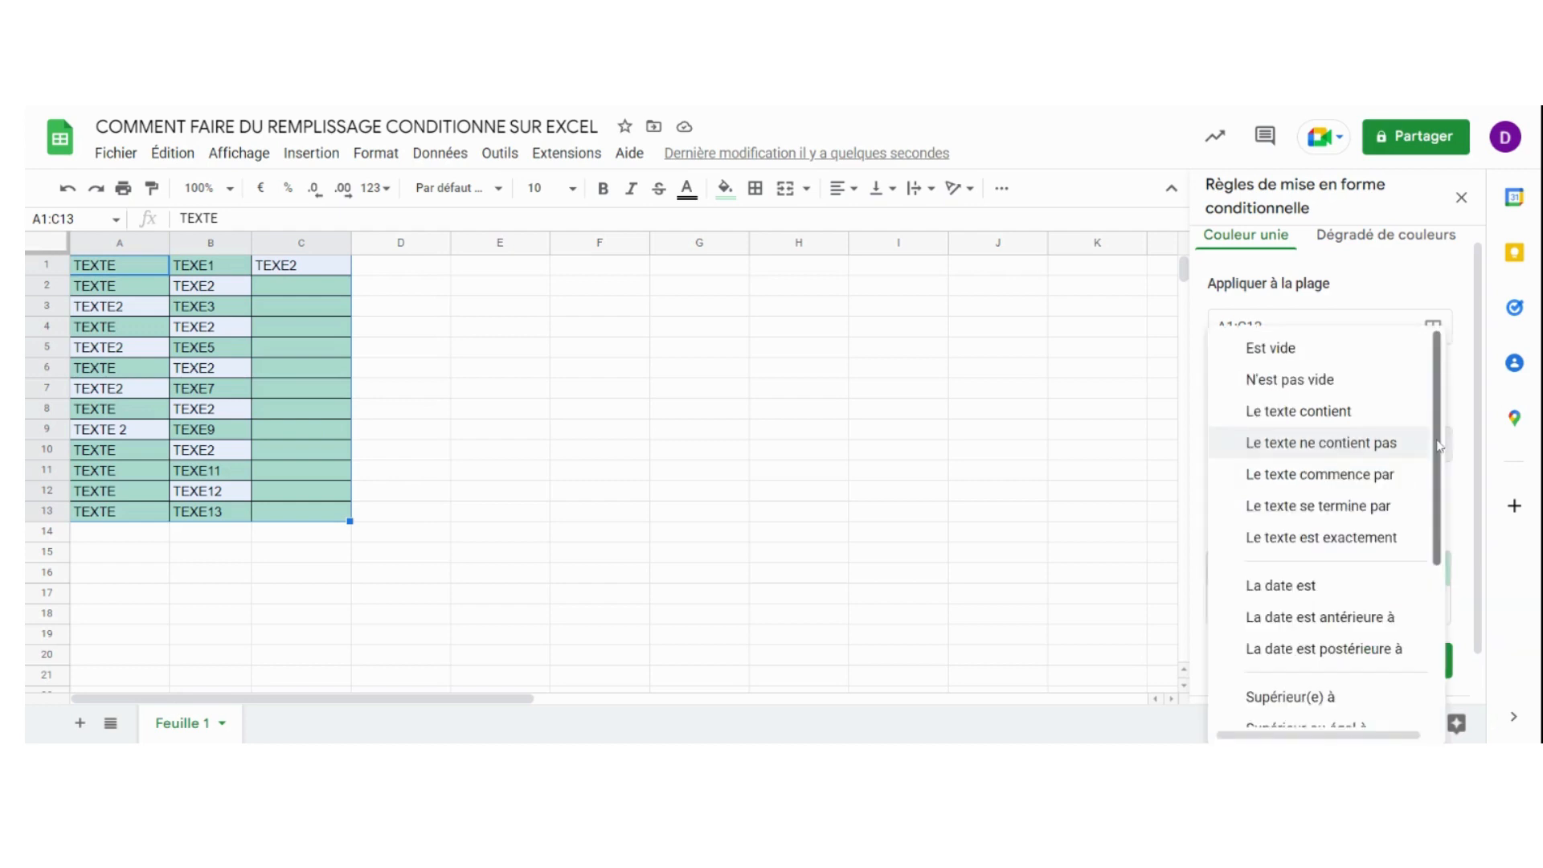
{"action": "left_click", "coordinate": [1349, 476]}
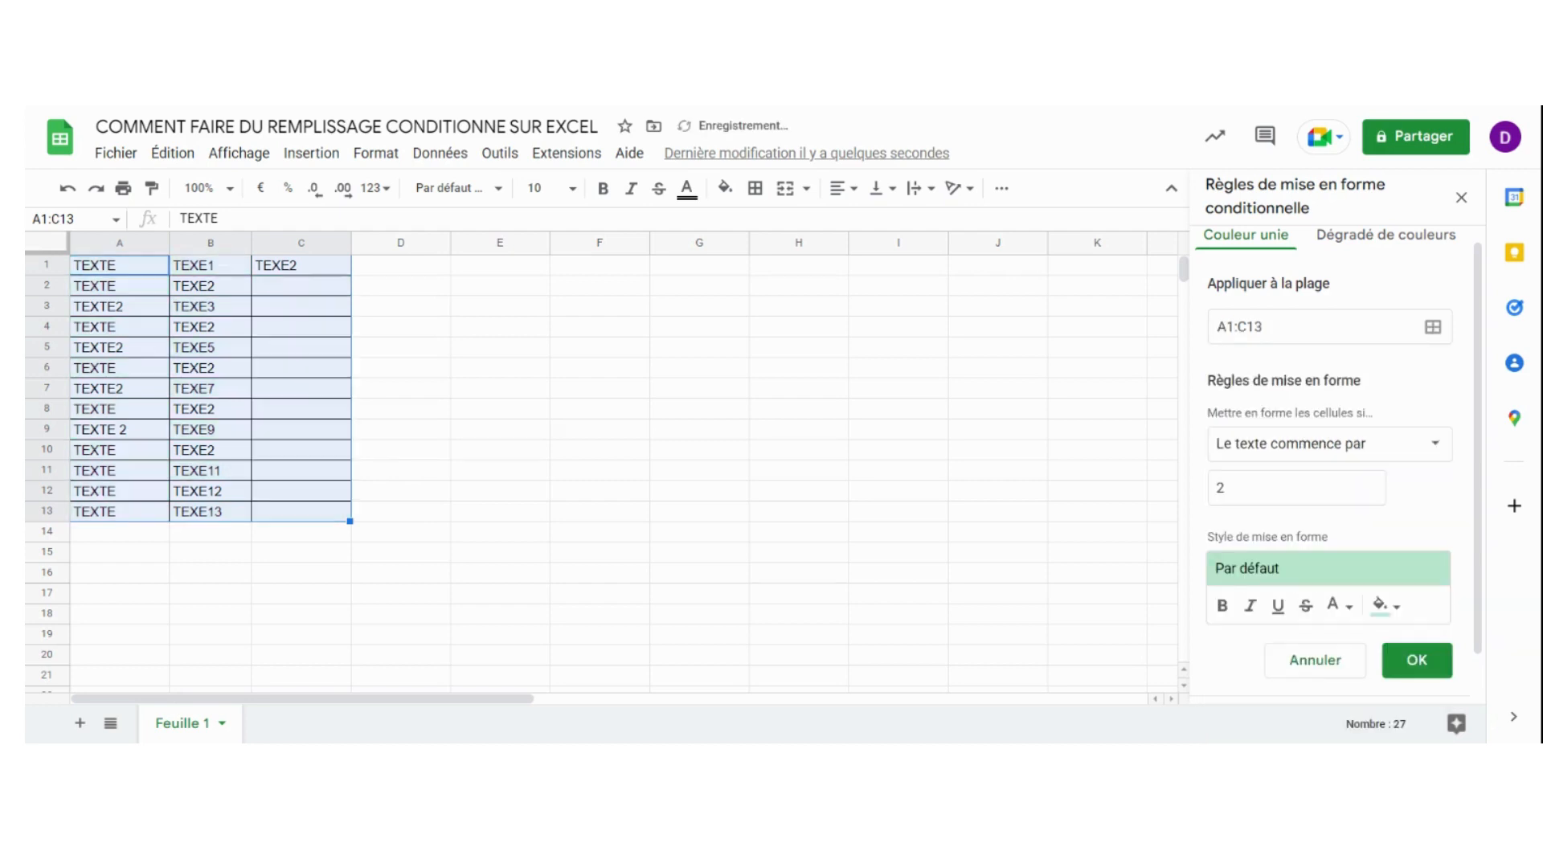
{"action": "left_click", "coordinate": [1277, 488]}
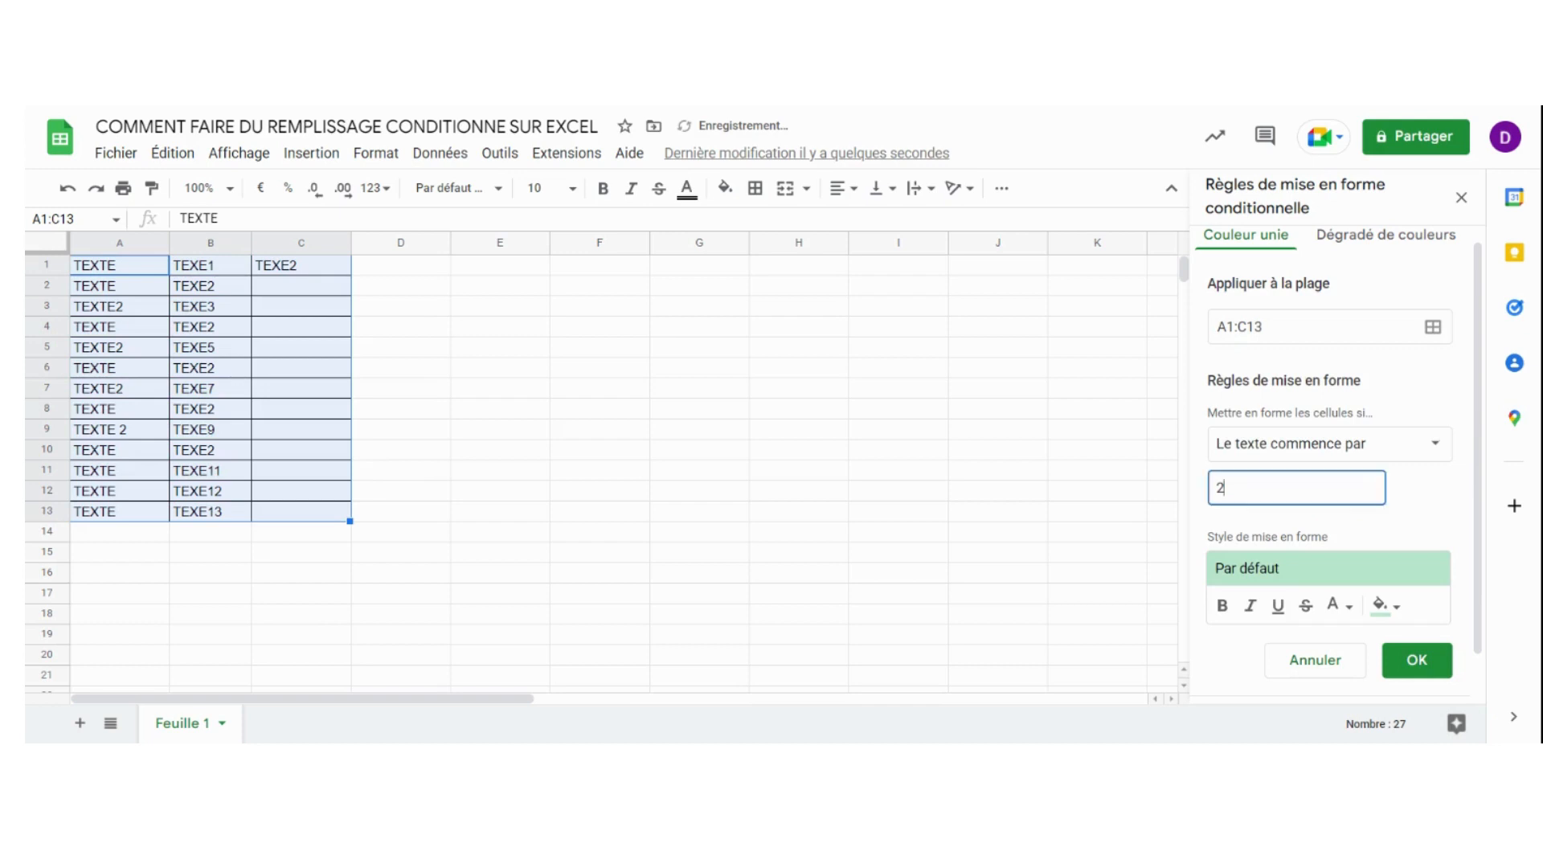
{"action": "key", "text": "BackSpace"}
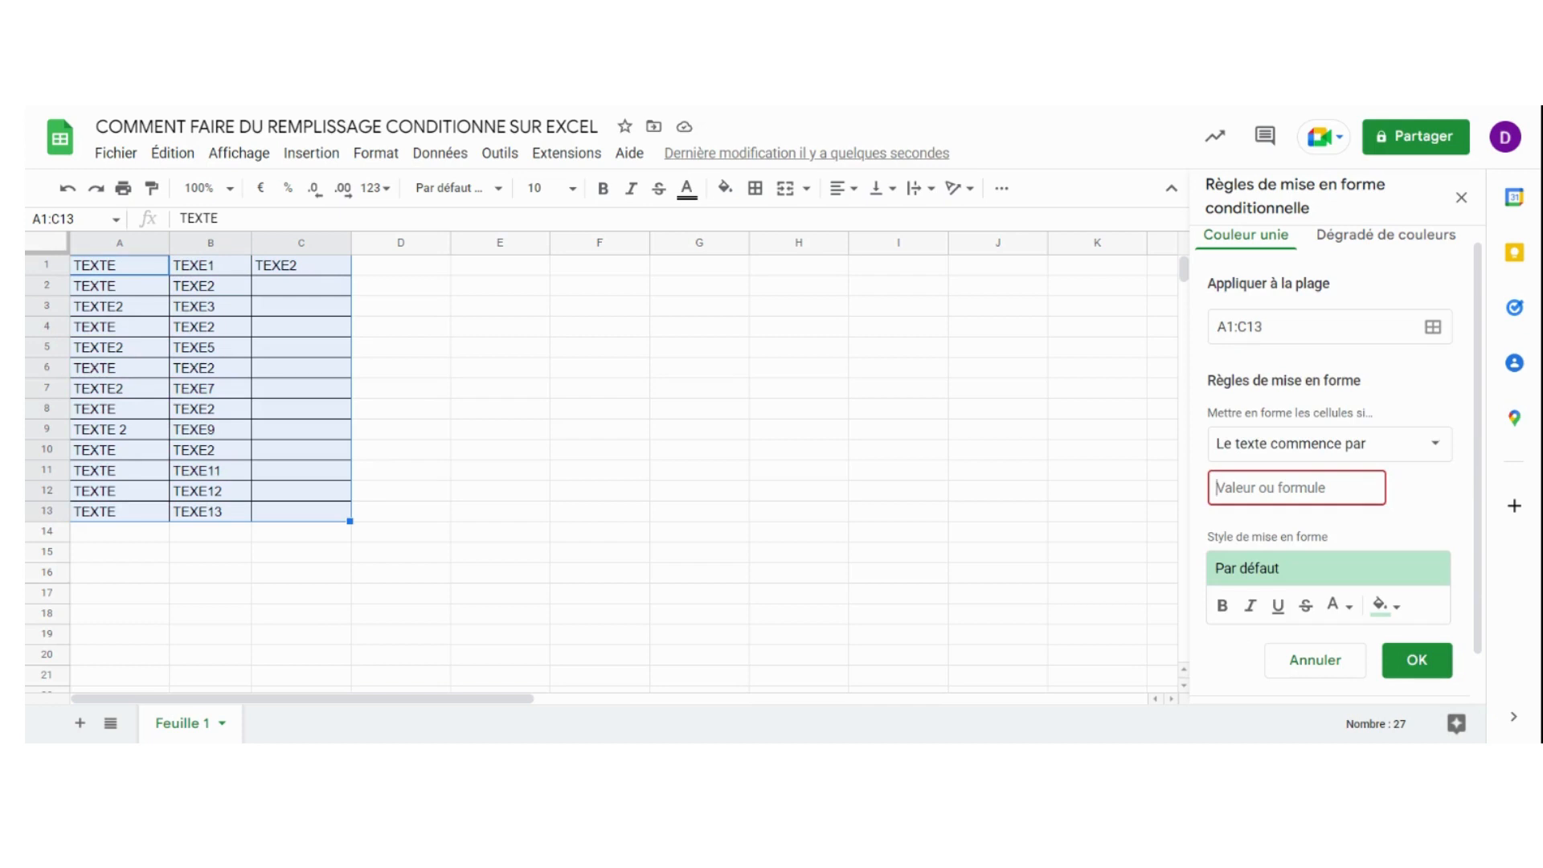
{"action": "type", "text": "T"}
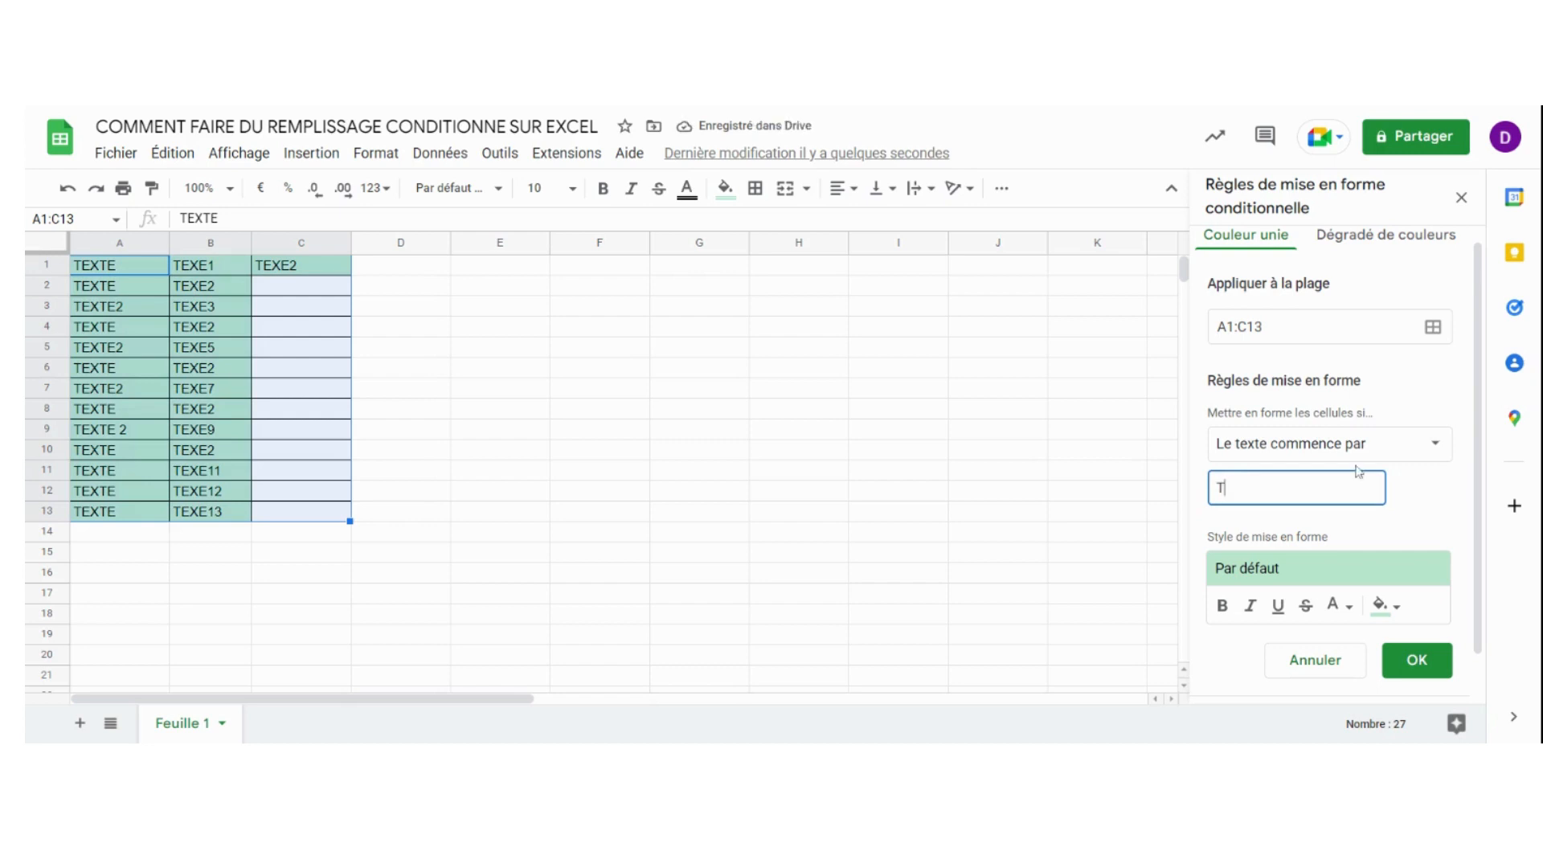
Change the rule's condition to "Le texte se termine par" and set its value to 5
{"action": "left_click", "coordinate": [1431, 449]}
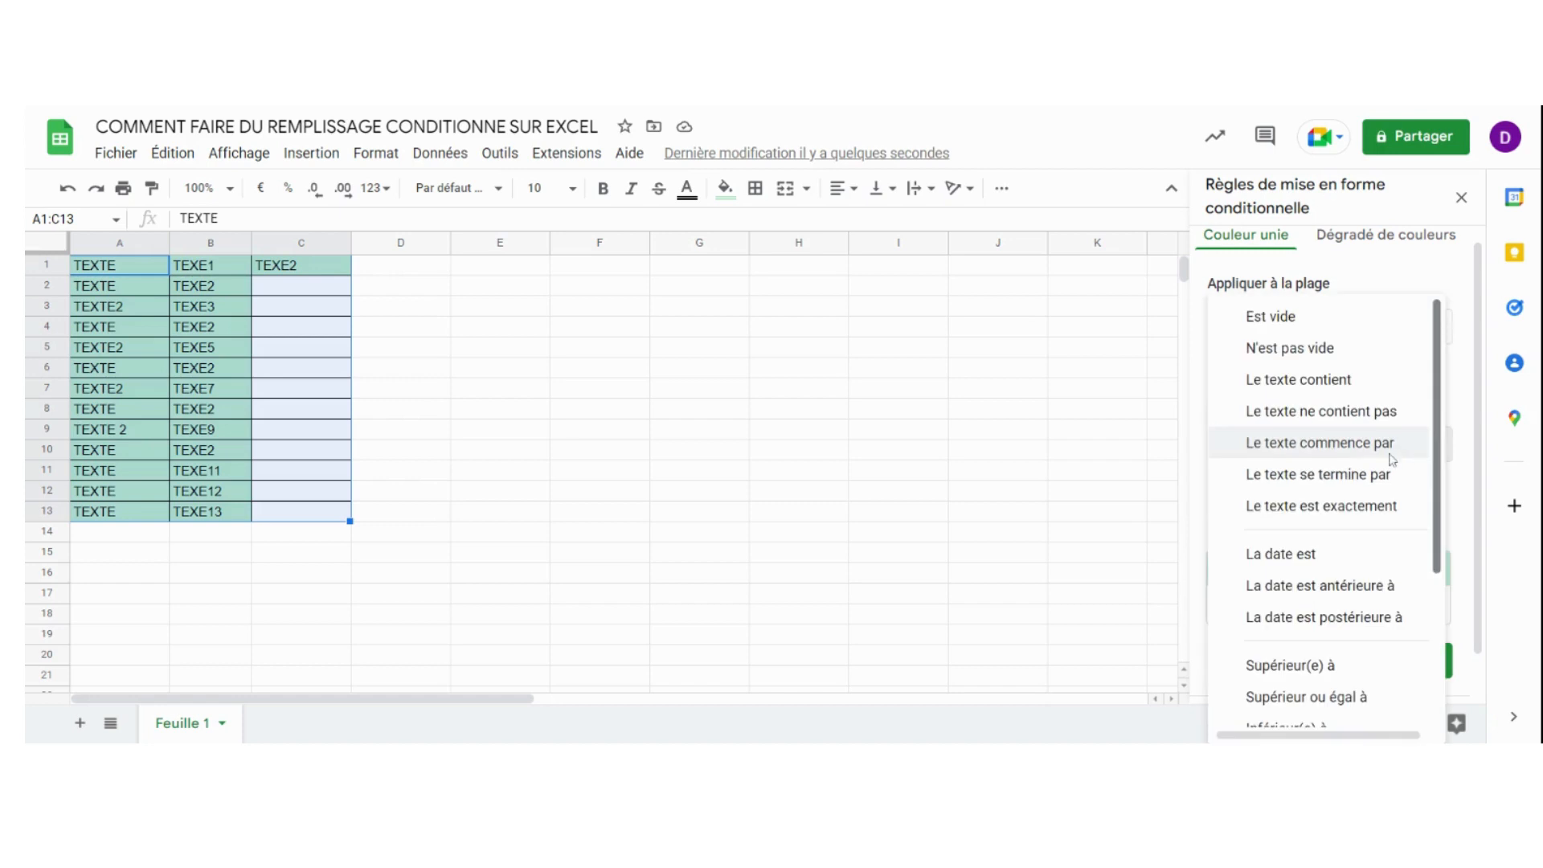
{"action": "left_click", "coordinate": [1286, 474]}
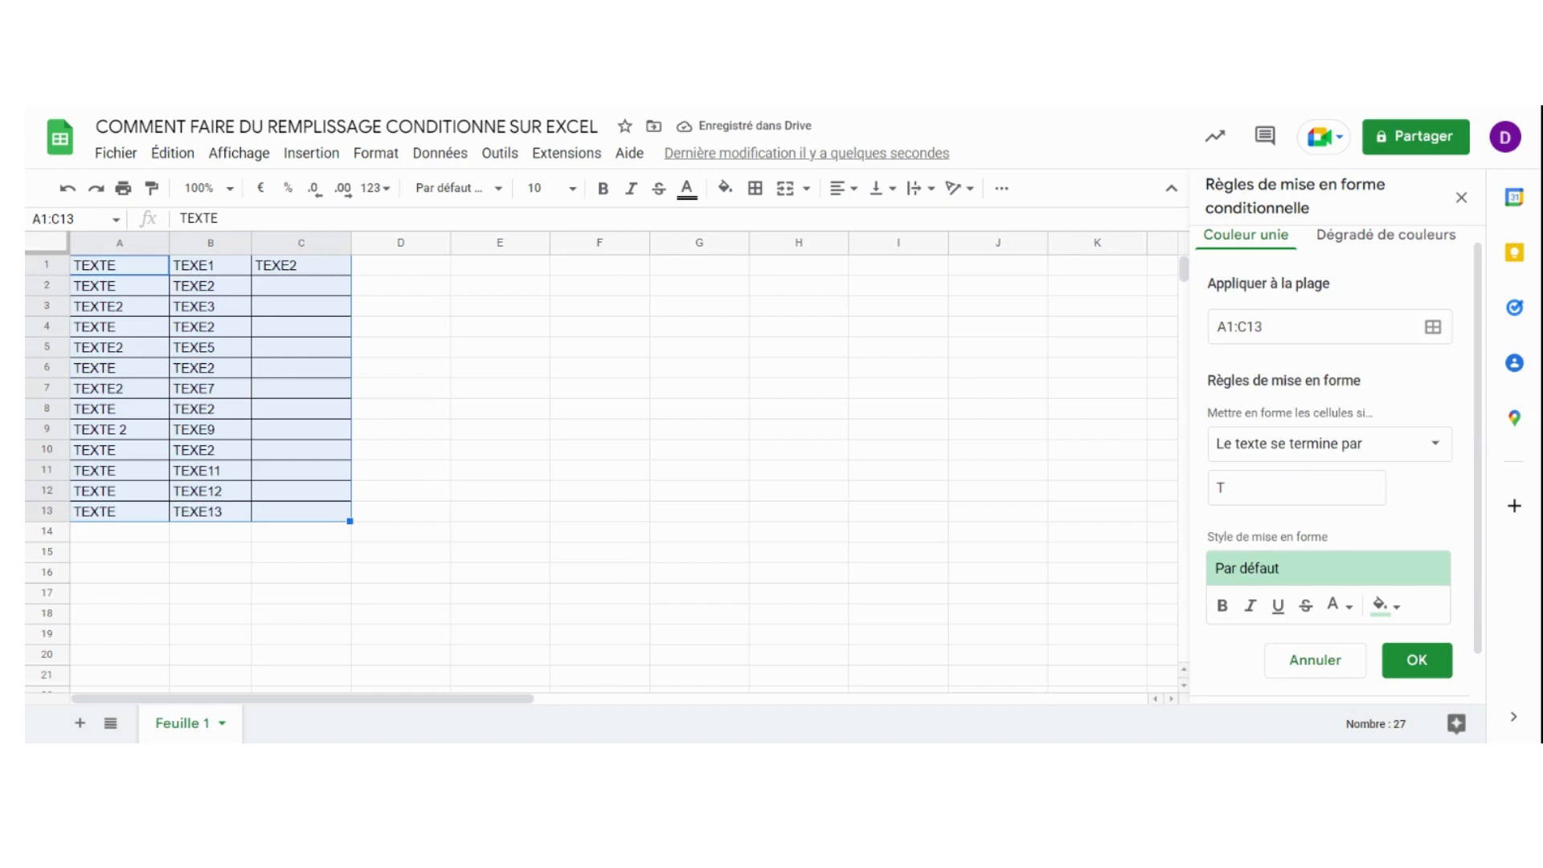
{"action": "left_click", "coordinate": [1261, 488]}
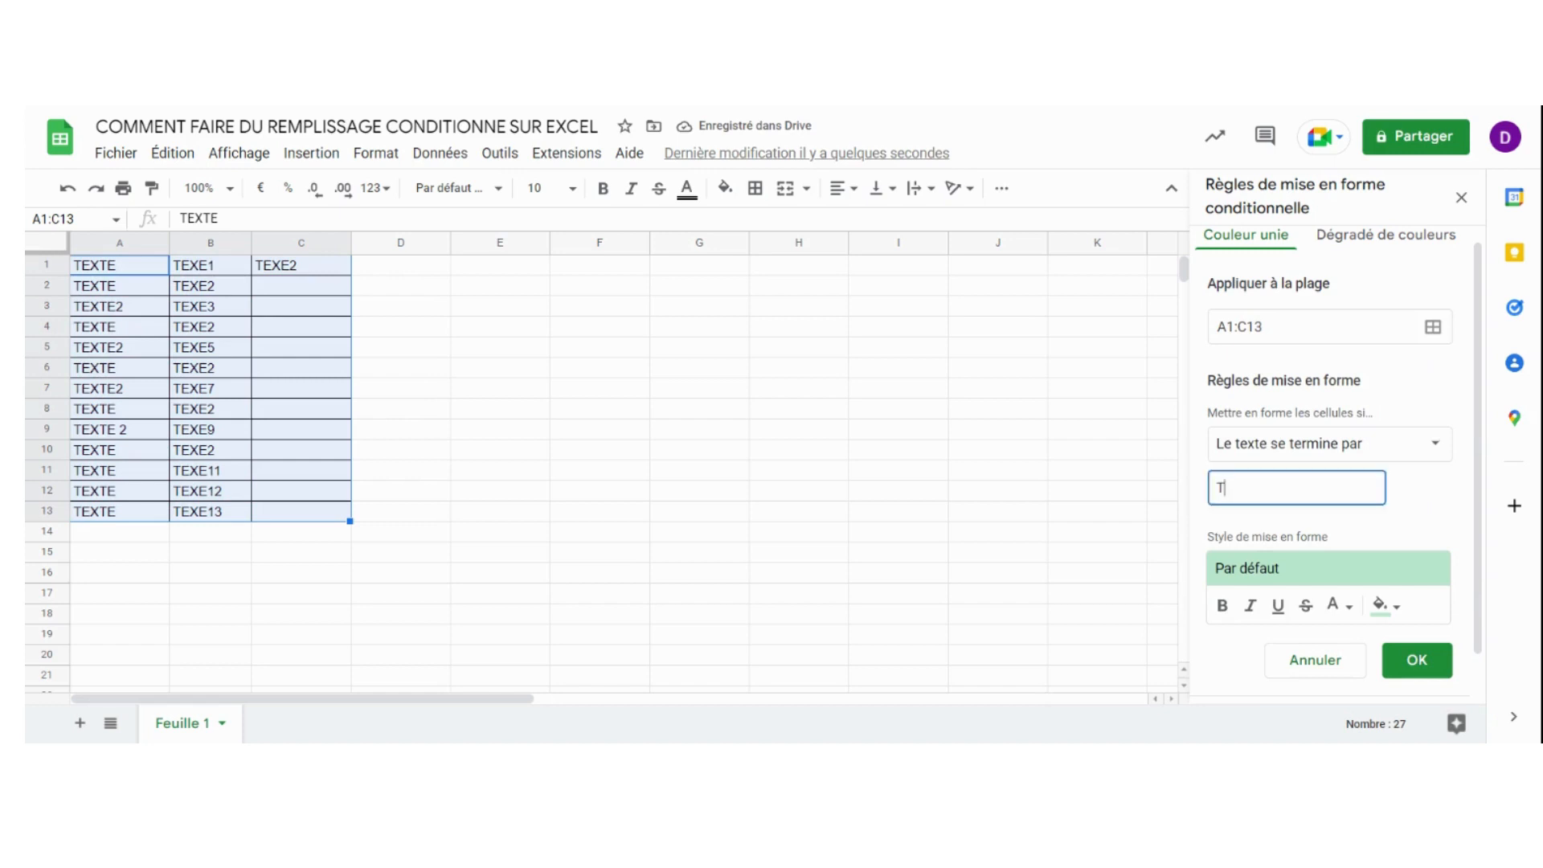
{"action": "key", "text": "BackSpace"}
{"action": "type", "text": "5"}
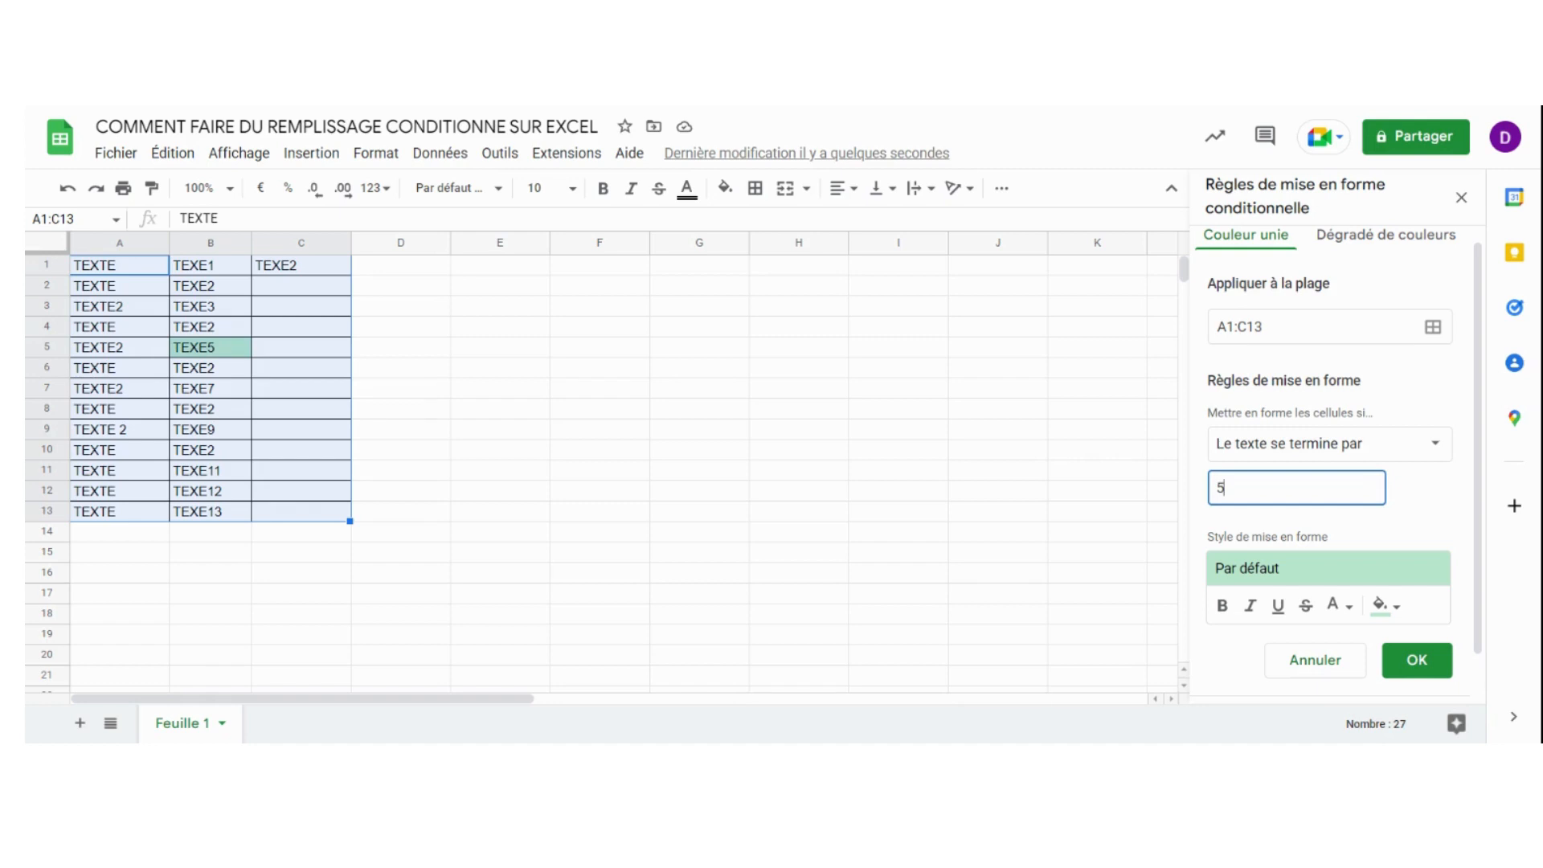
Change the rule's condition to "Le texte est exactement", trying the values TEXTE12 and TEXTE13 before settling on TEXTE
{"action": "key", "text": "BackSpace"}
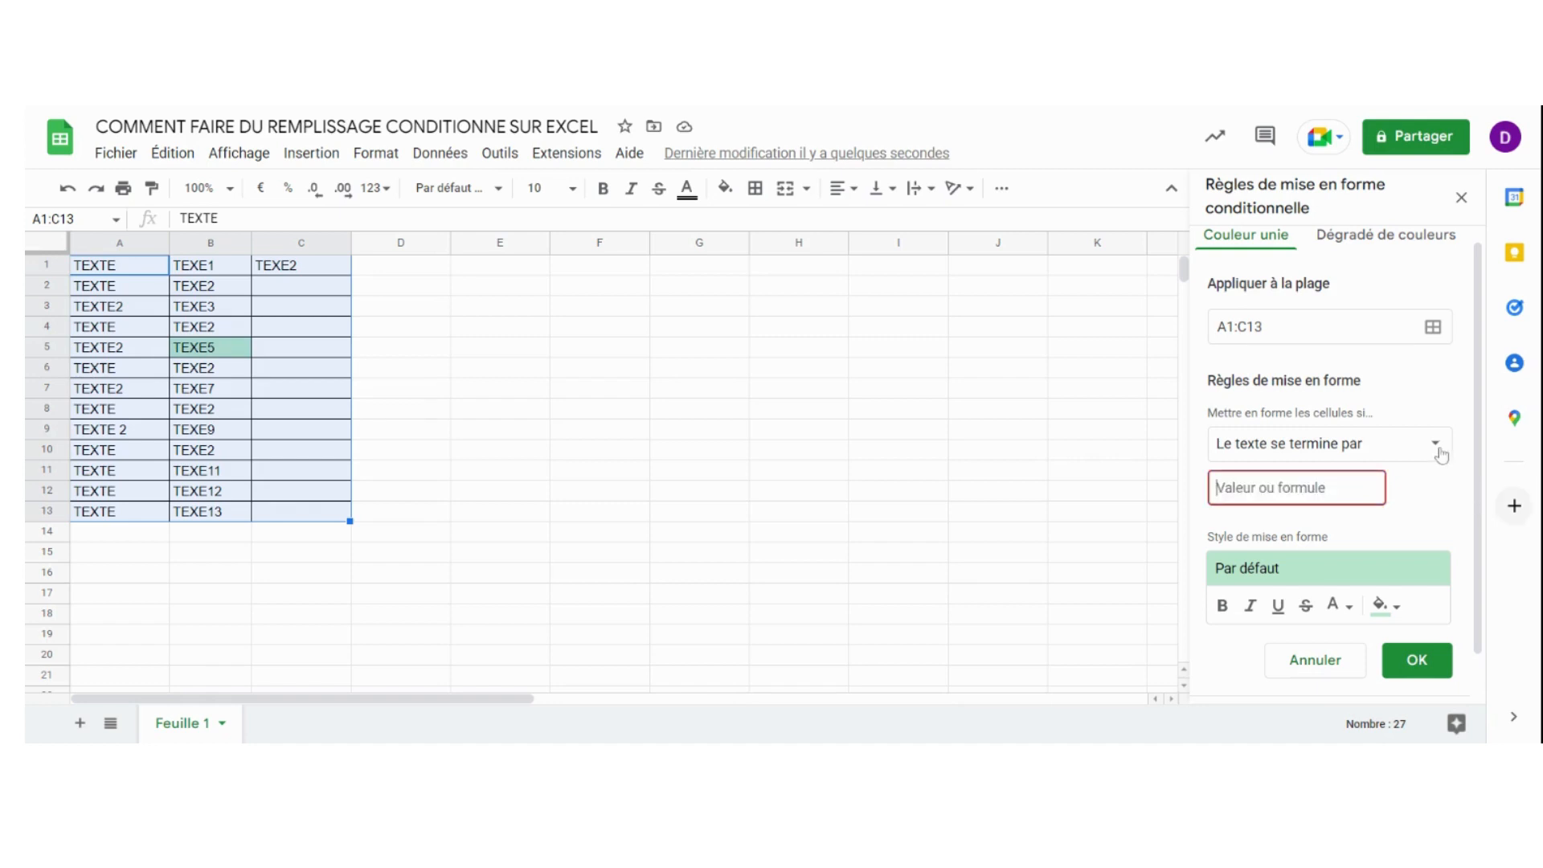
{"action": "left_click", "coordinate": [1438, 448]}
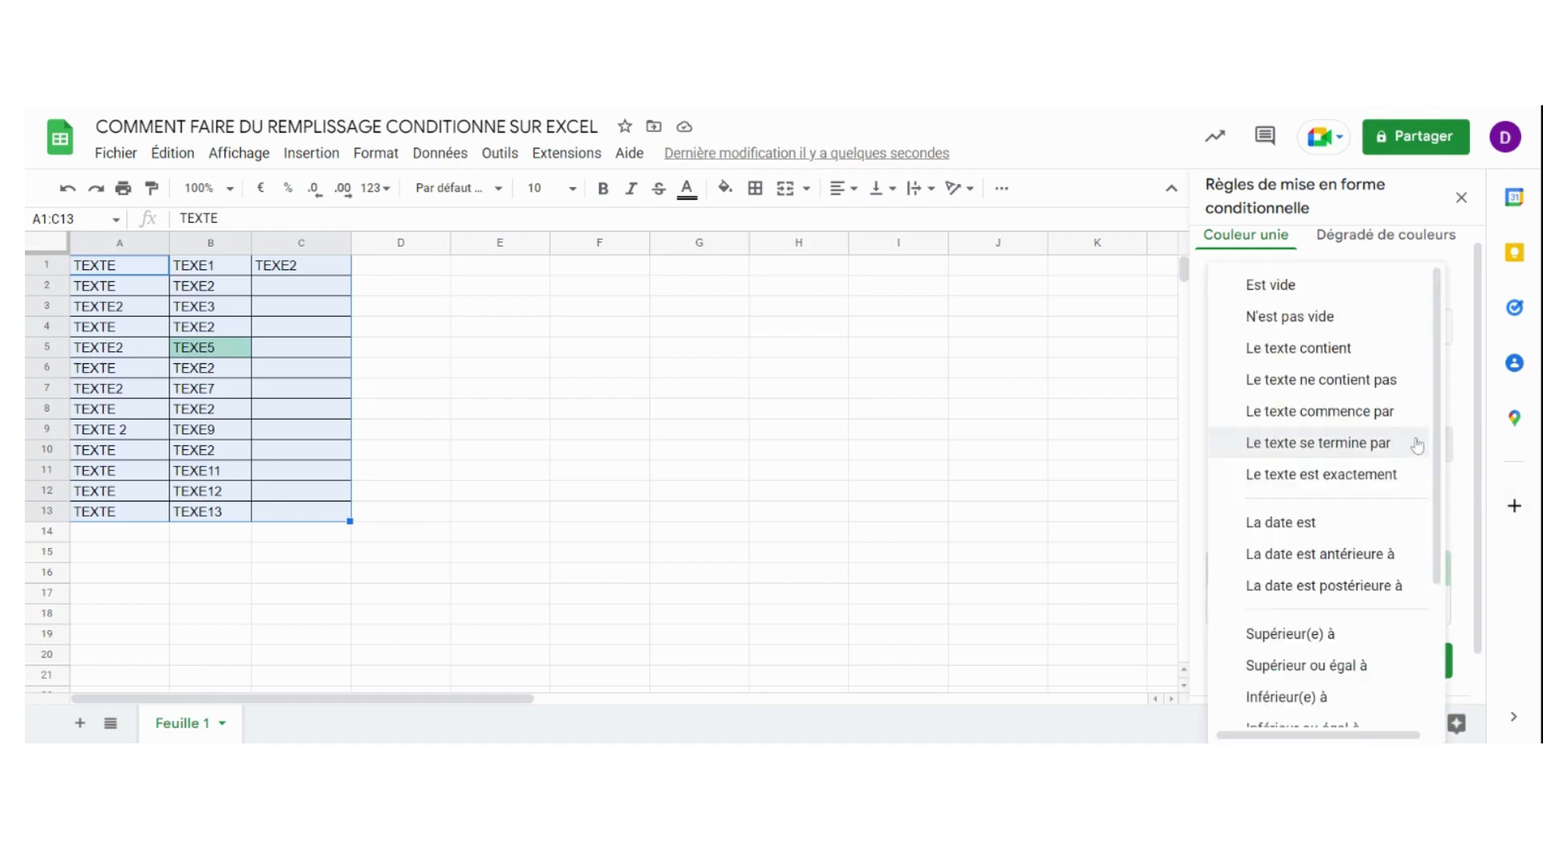
{"action": "left_click", "coordinate": [1292, 481]}
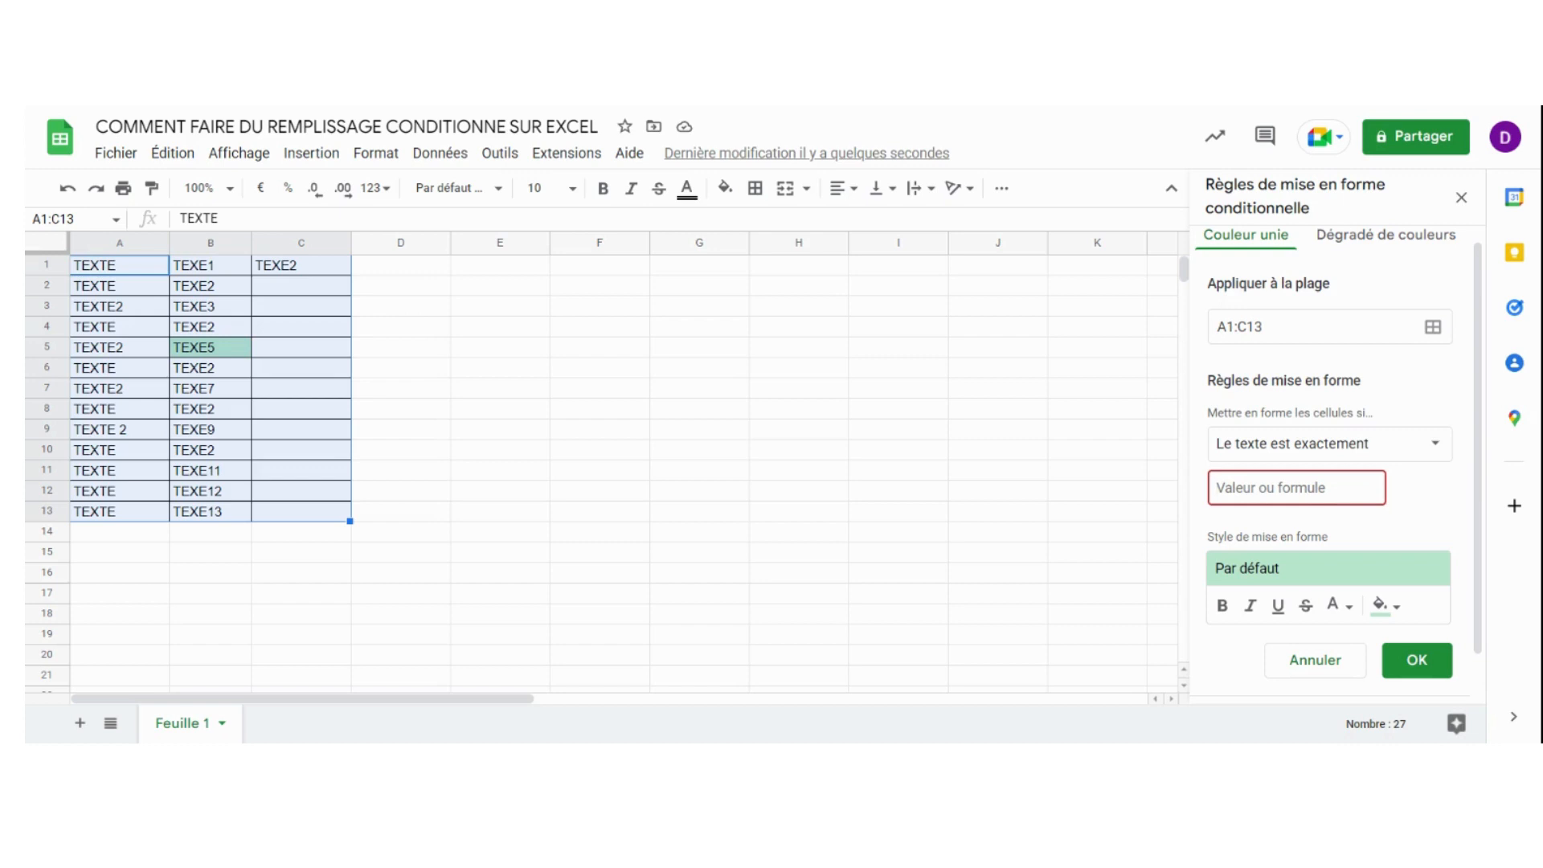
{"action": "type", "text": "TEXTE12"}
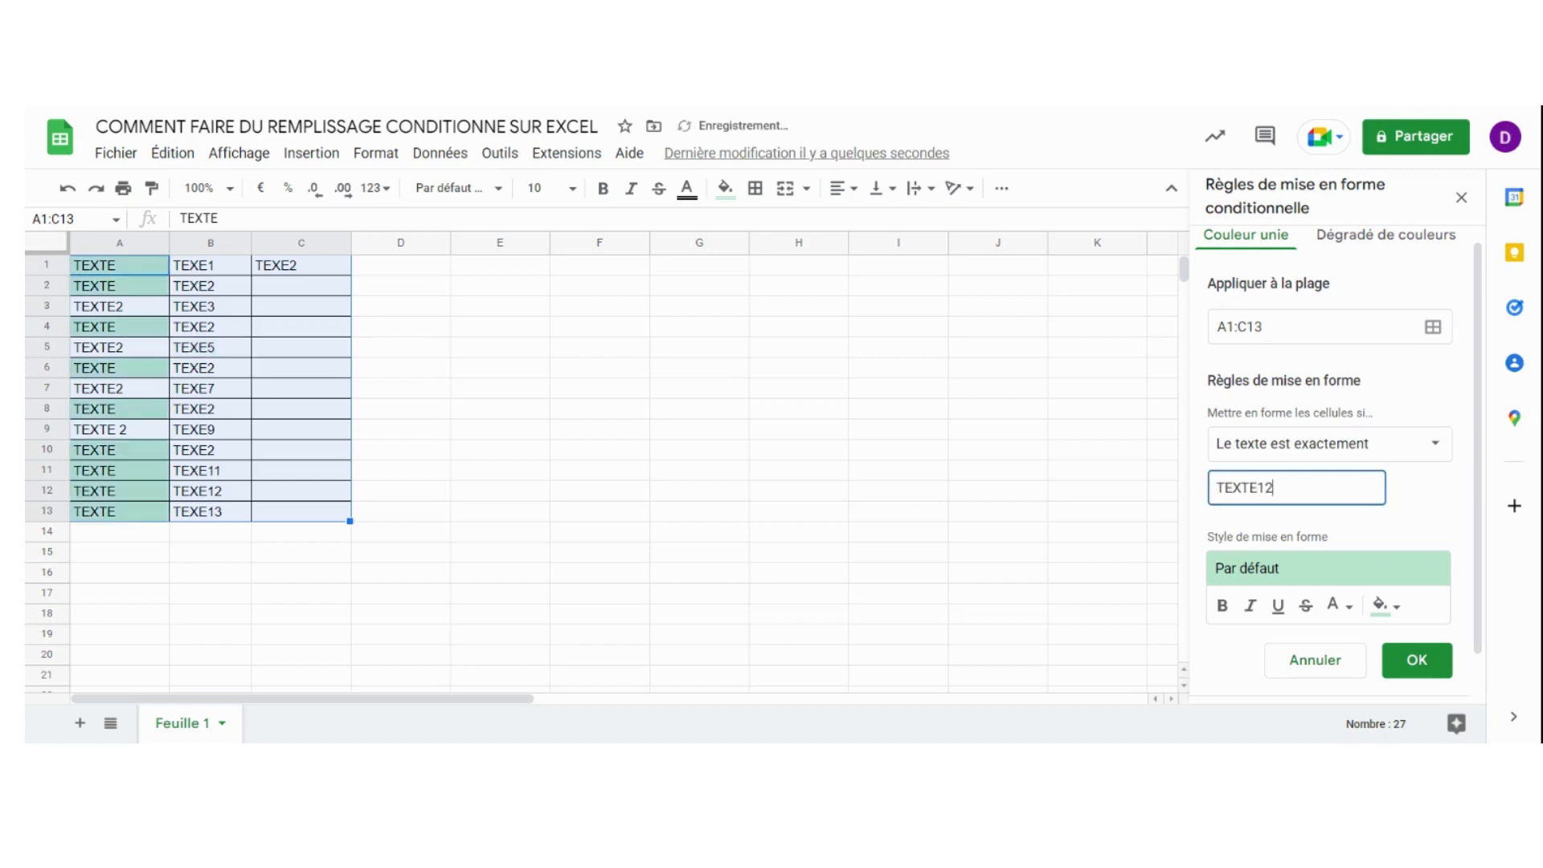
{"action": "key", "text": "BackSpace"}
{"action": "type", "text": "3"}
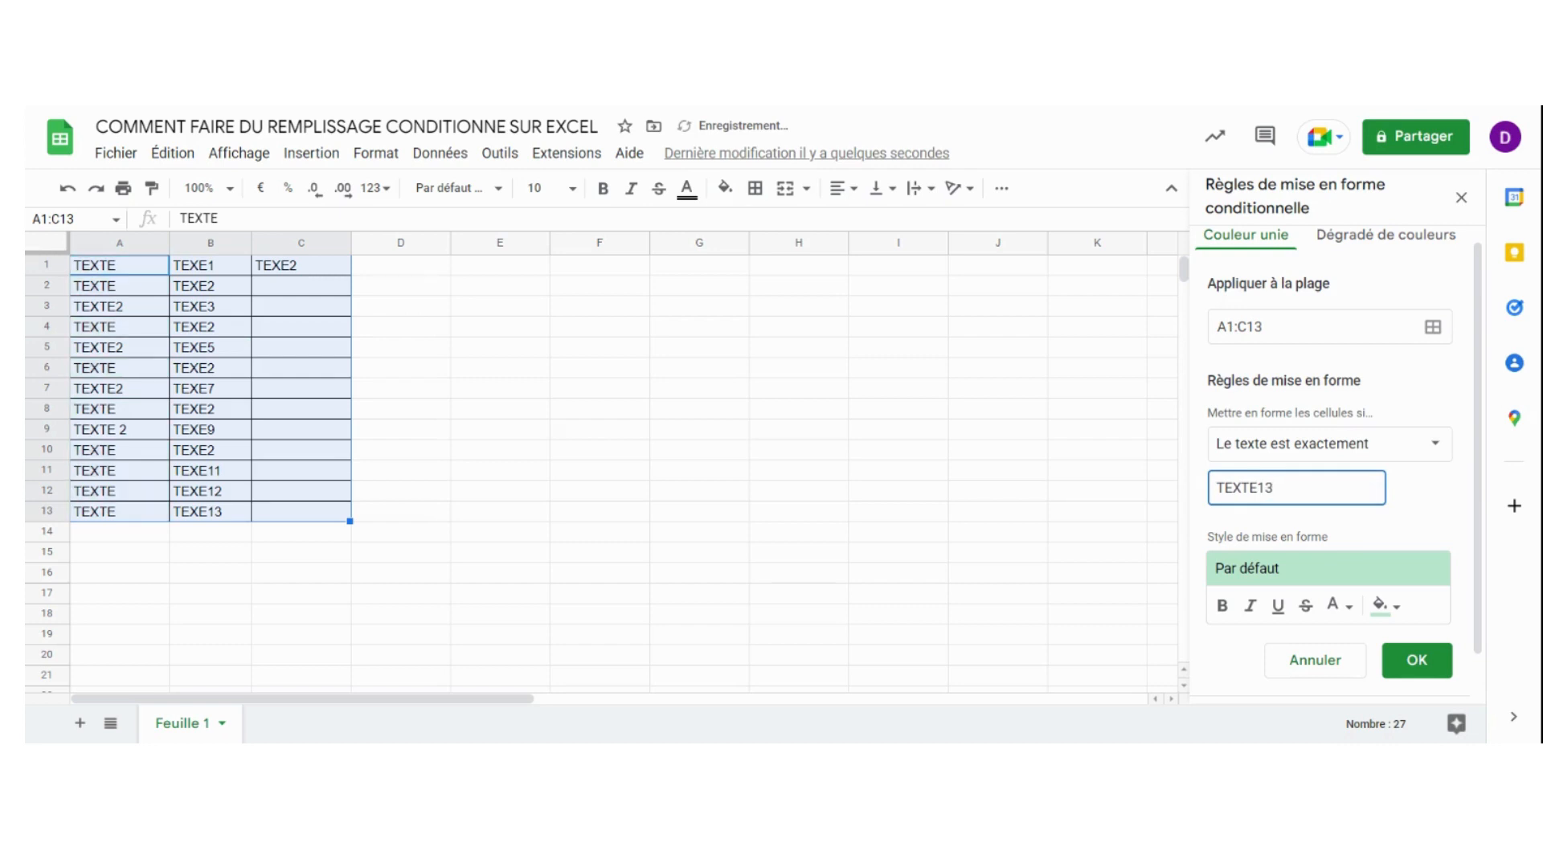
{"action": "key", "text": "BackSpace"}
{"action": "key", "text": "BackSpace"}
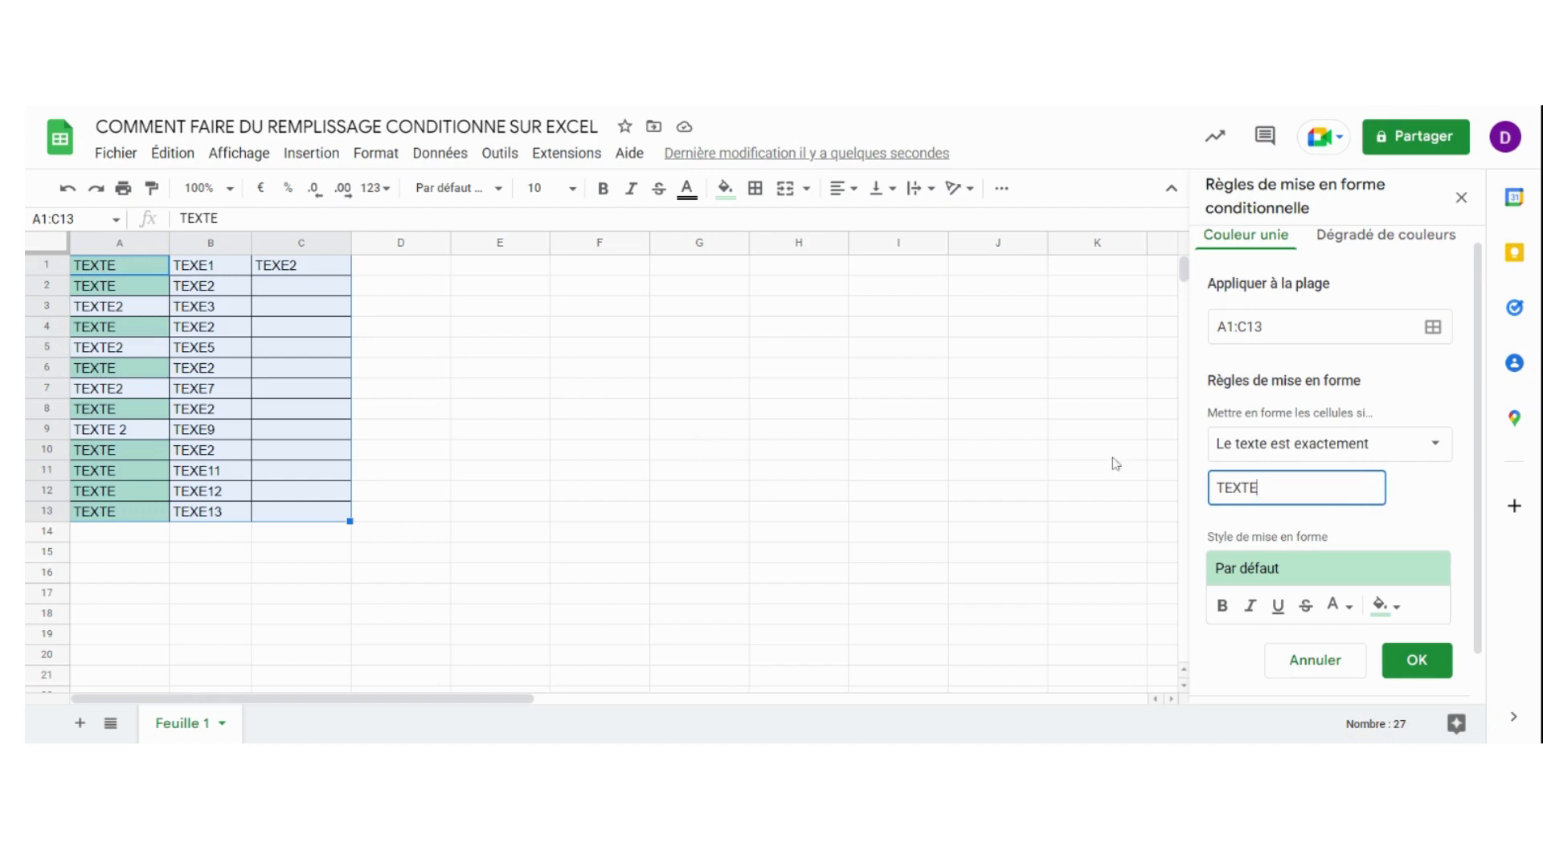
Change the rule's condition to "La date est antérieure à"
{"action": "left_click", "coordinate": [1433, 448]}
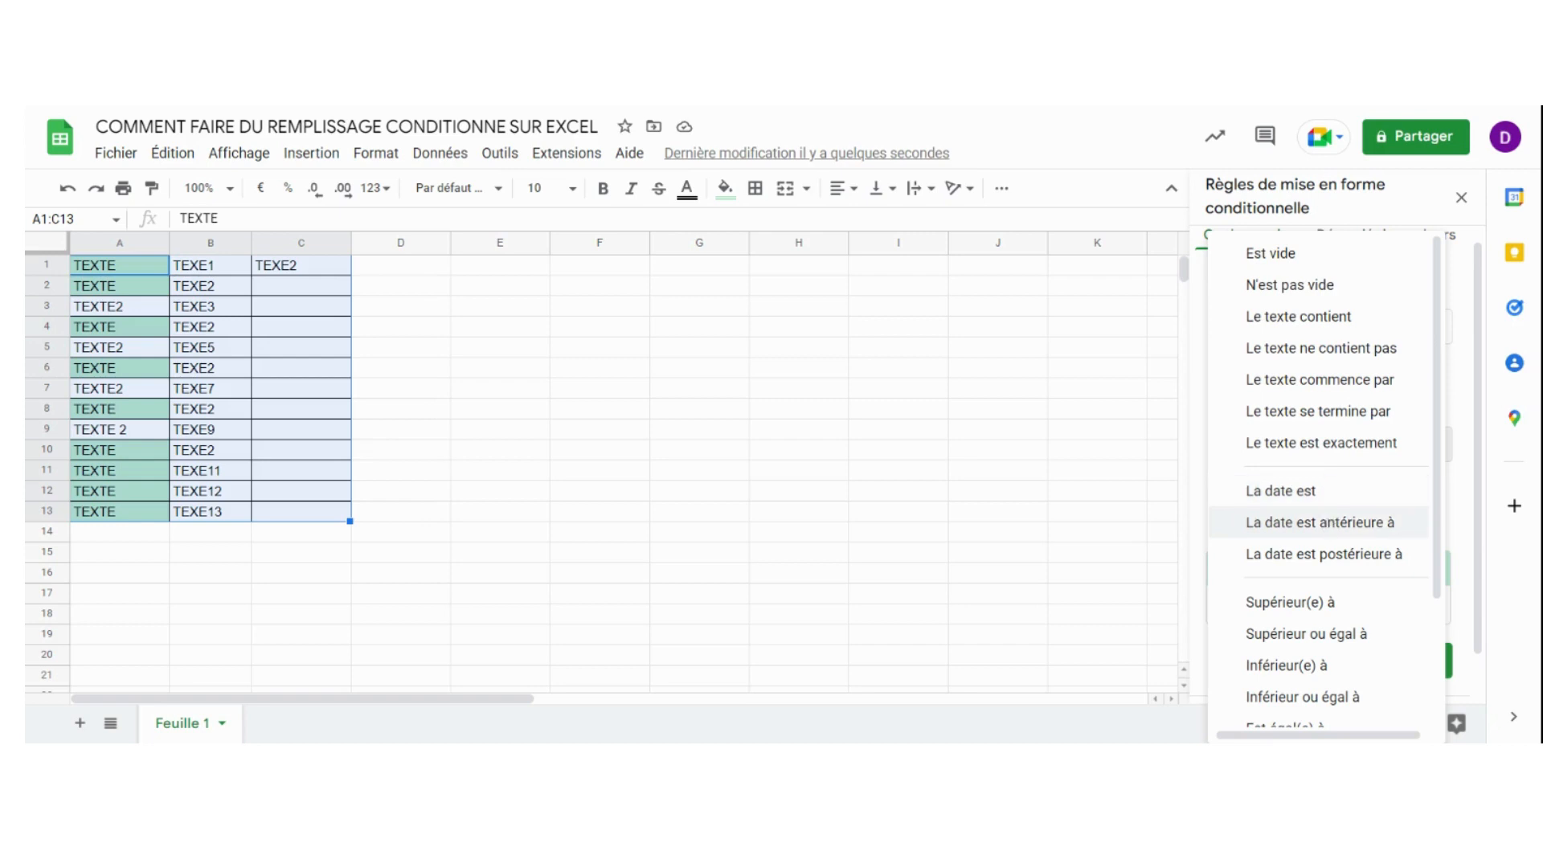
{"action": "left_click", "coordinate": [1330, 523]}
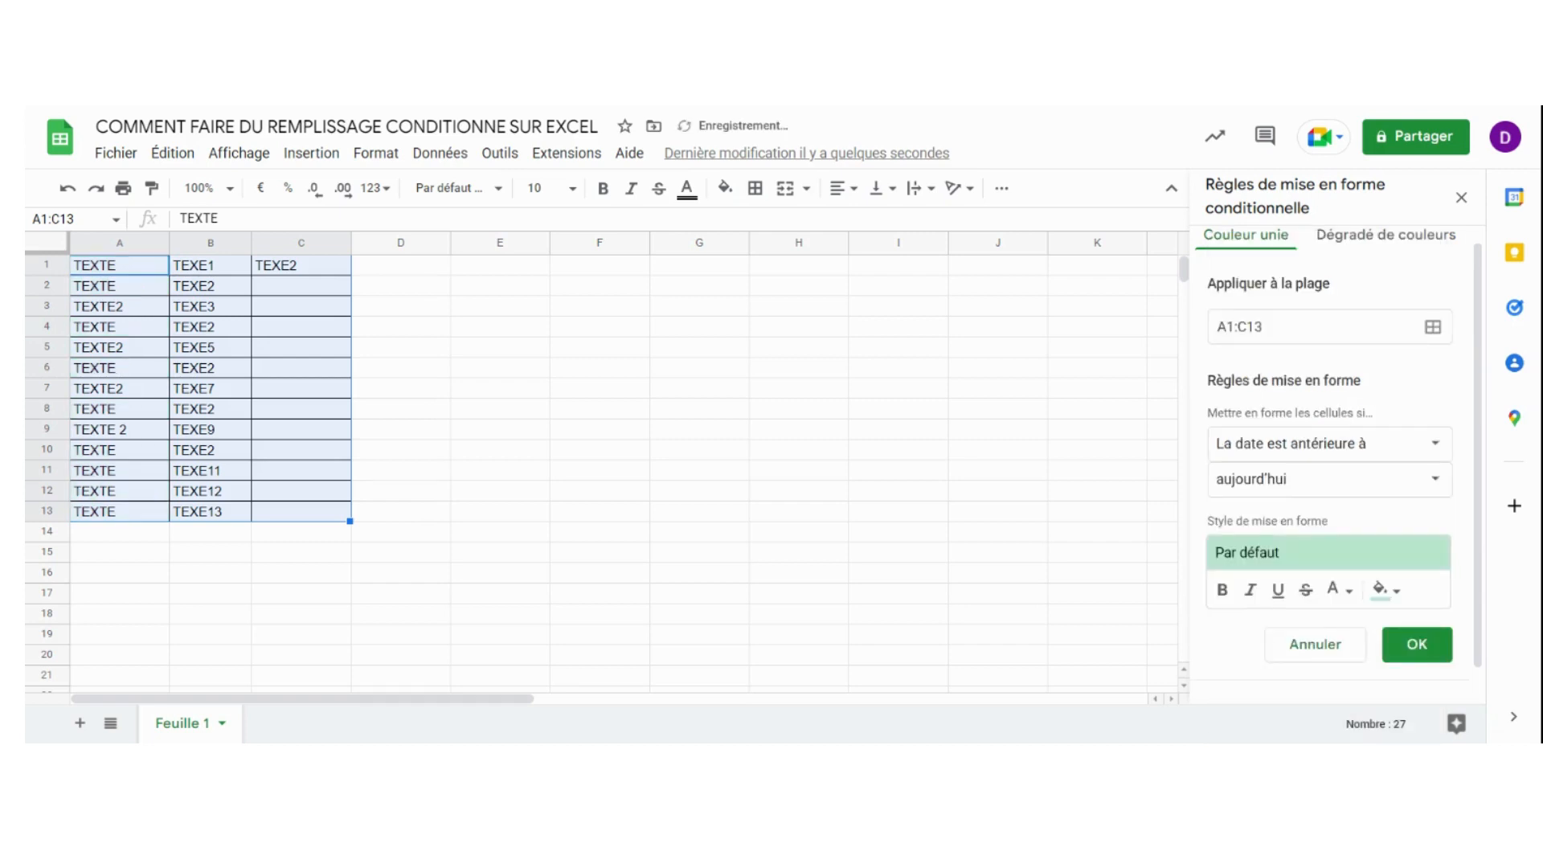
Examine the reference date choices for the "La date est antérieure à" condition, keeping it on aujourd'hui
{"action": "left_click", "coordinate": [1420, 482]}
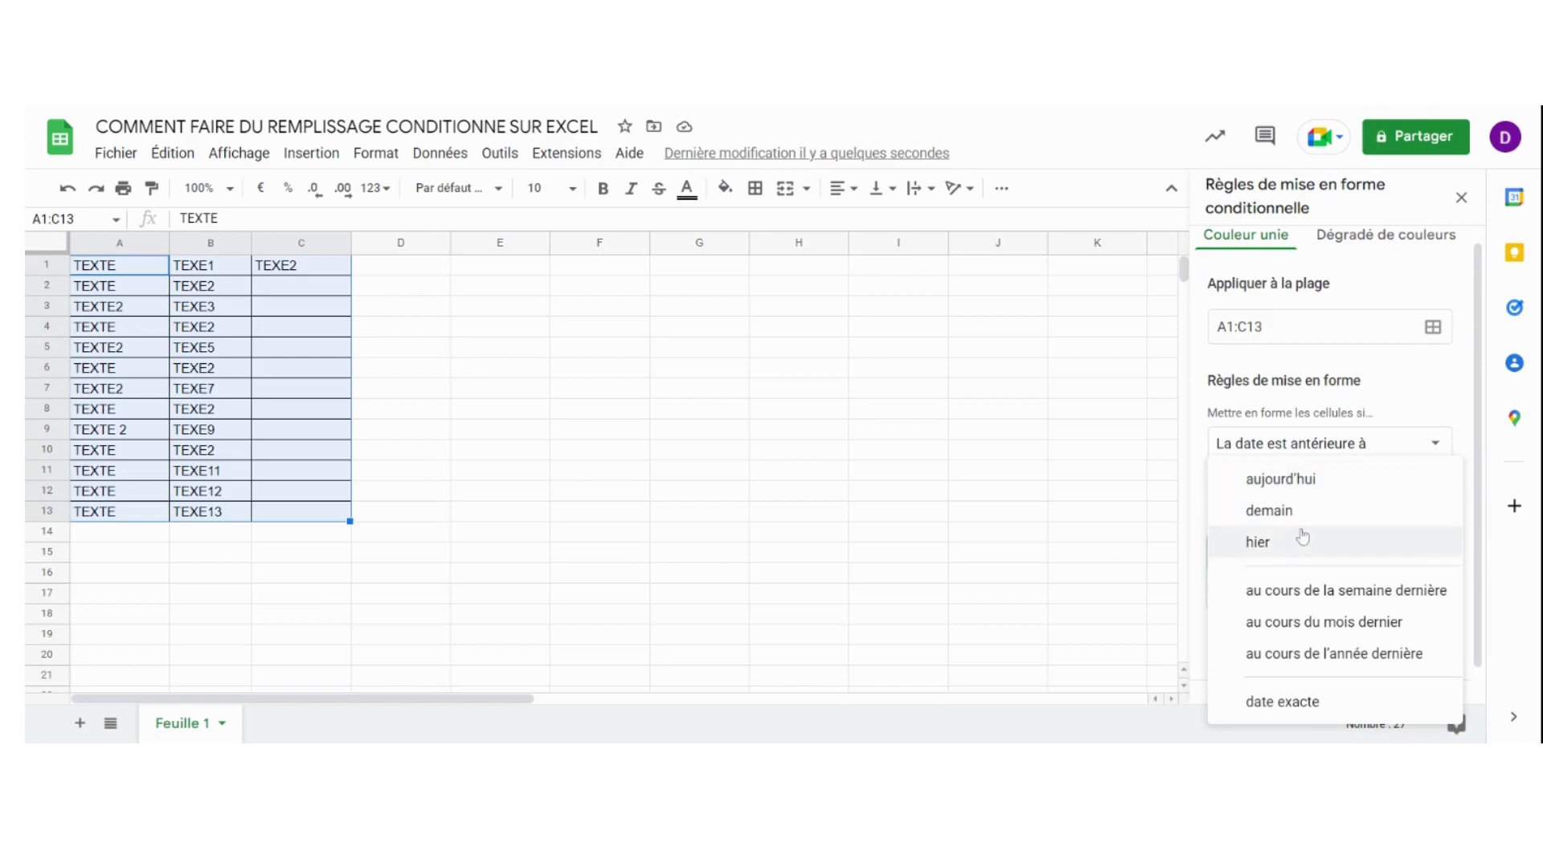
{"action": "left_click", "coordinate": [1316, 482]}
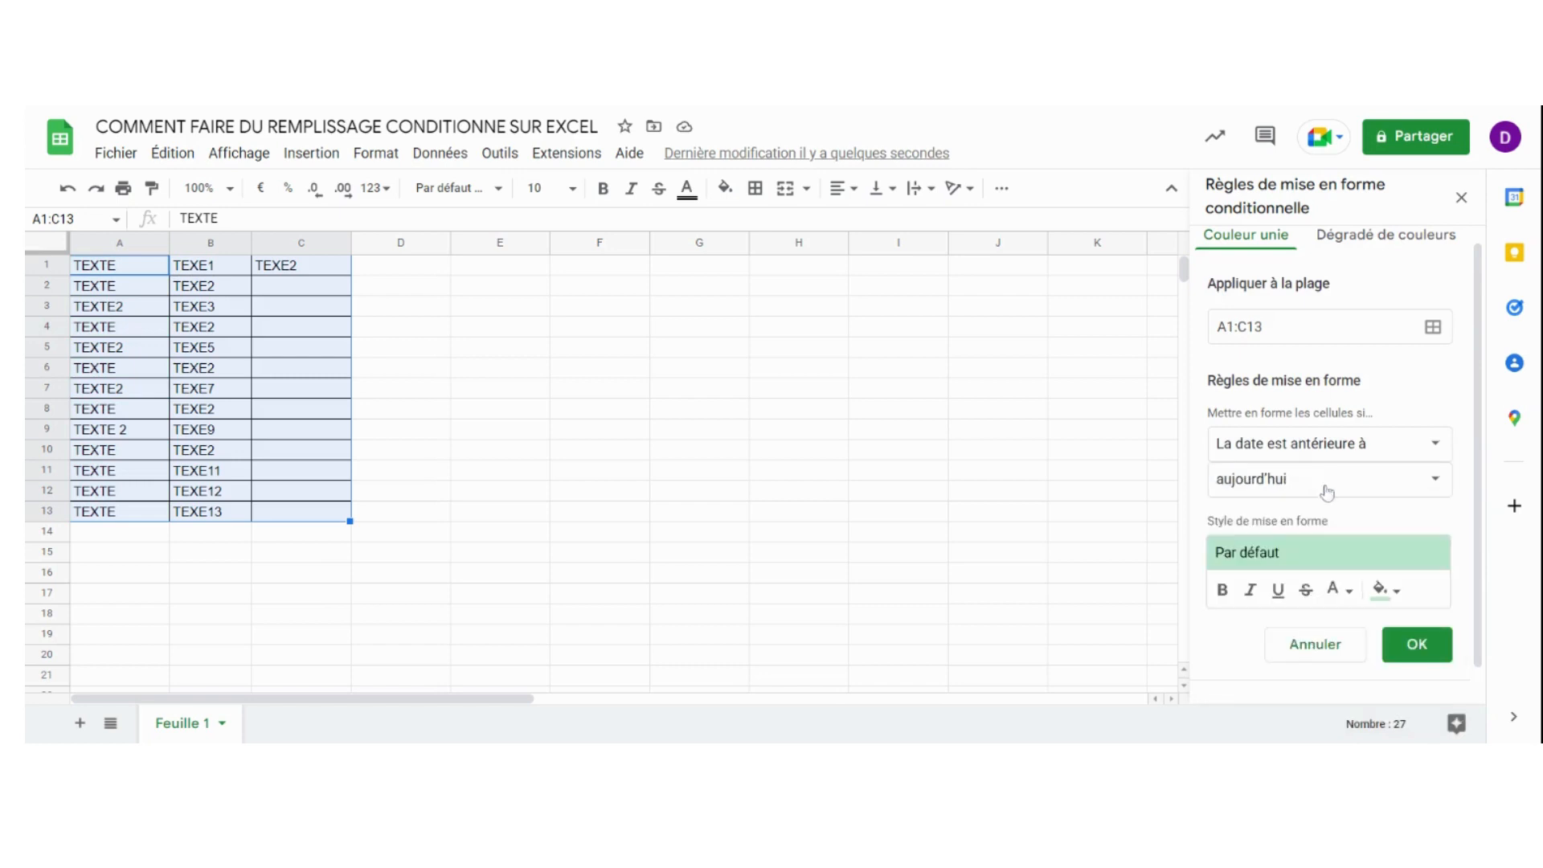
{"action": "scroll", "coordinate": [1353, 515], "scroll_direction": "down", "scroll_amount": 1}
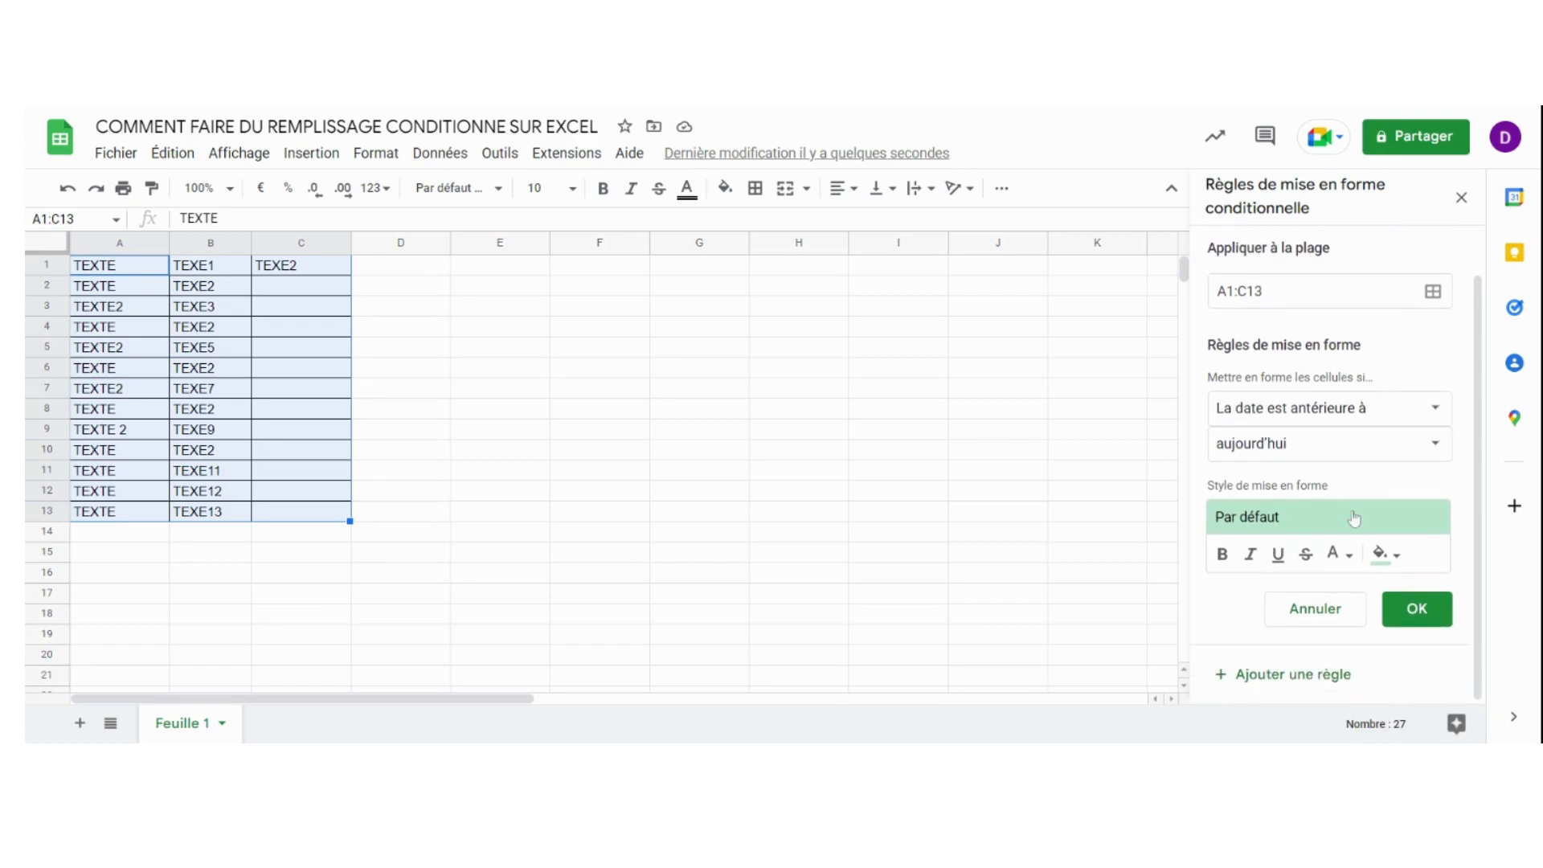
{"action": "key", "text": "Down"}
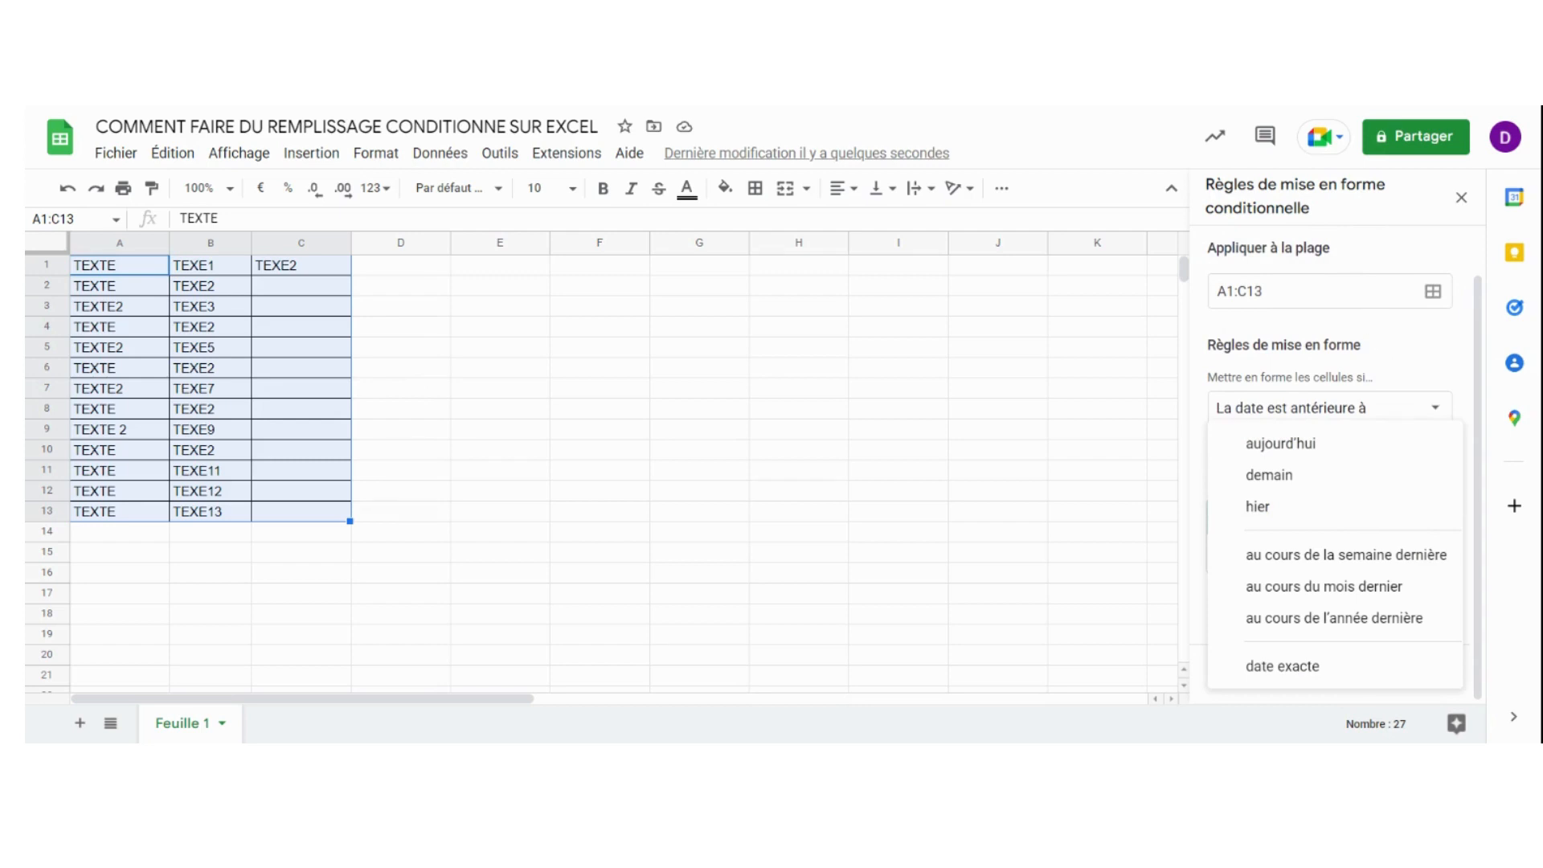
Look through the available condition types for the formatting rule, from text and date to numeric comparisons and custom formula, without choosing another
{"action": "left_click", "coordinate": [1434, 411]}
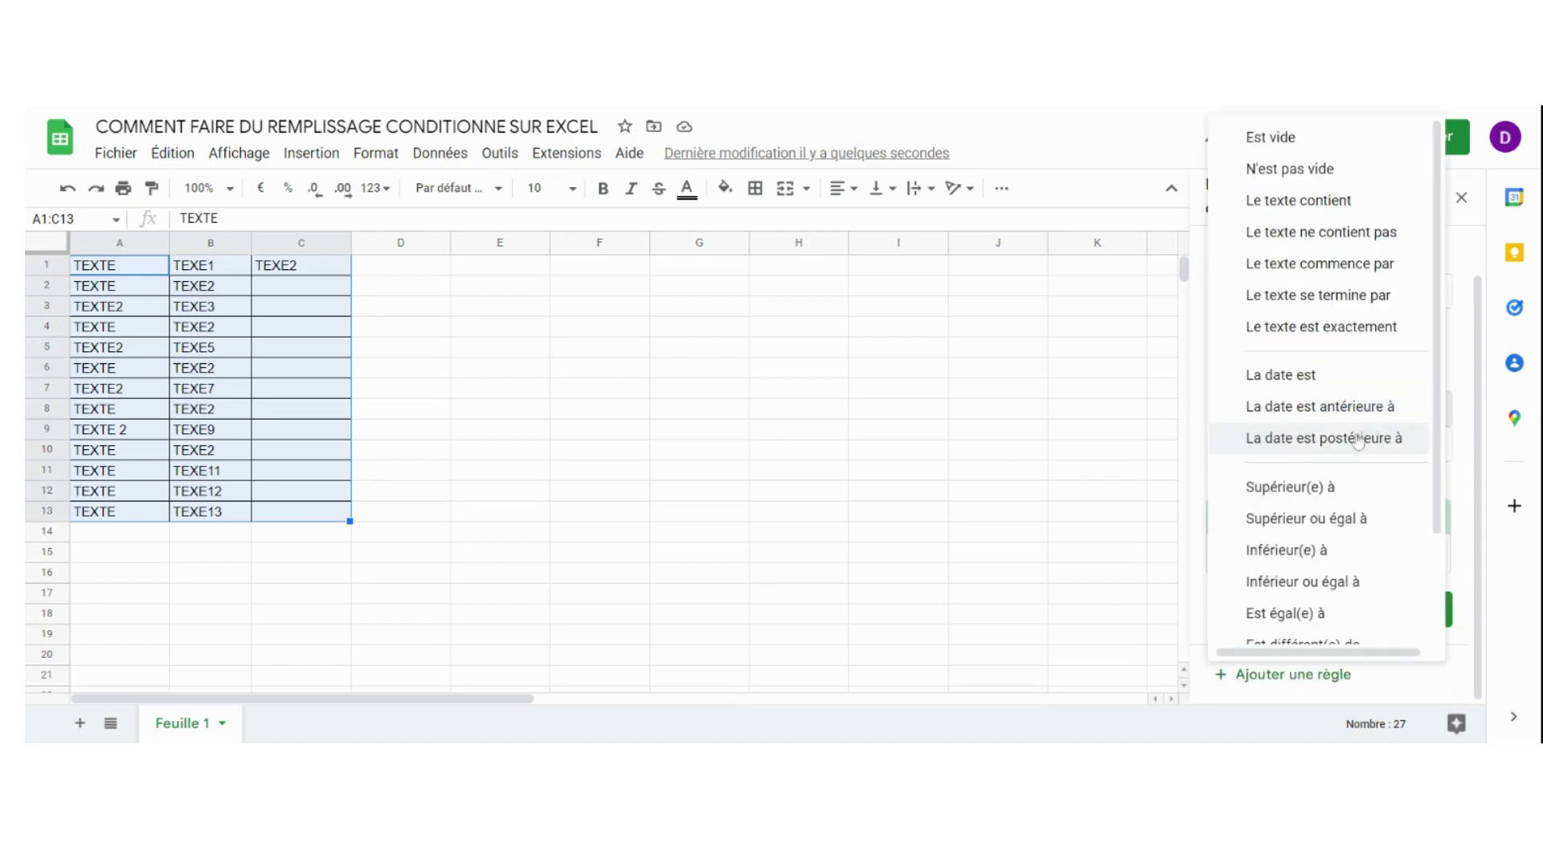
{"action": "scroll", "coordinate": [1358, 441], "scroll_direction": "down", "scroll_amount": 3}
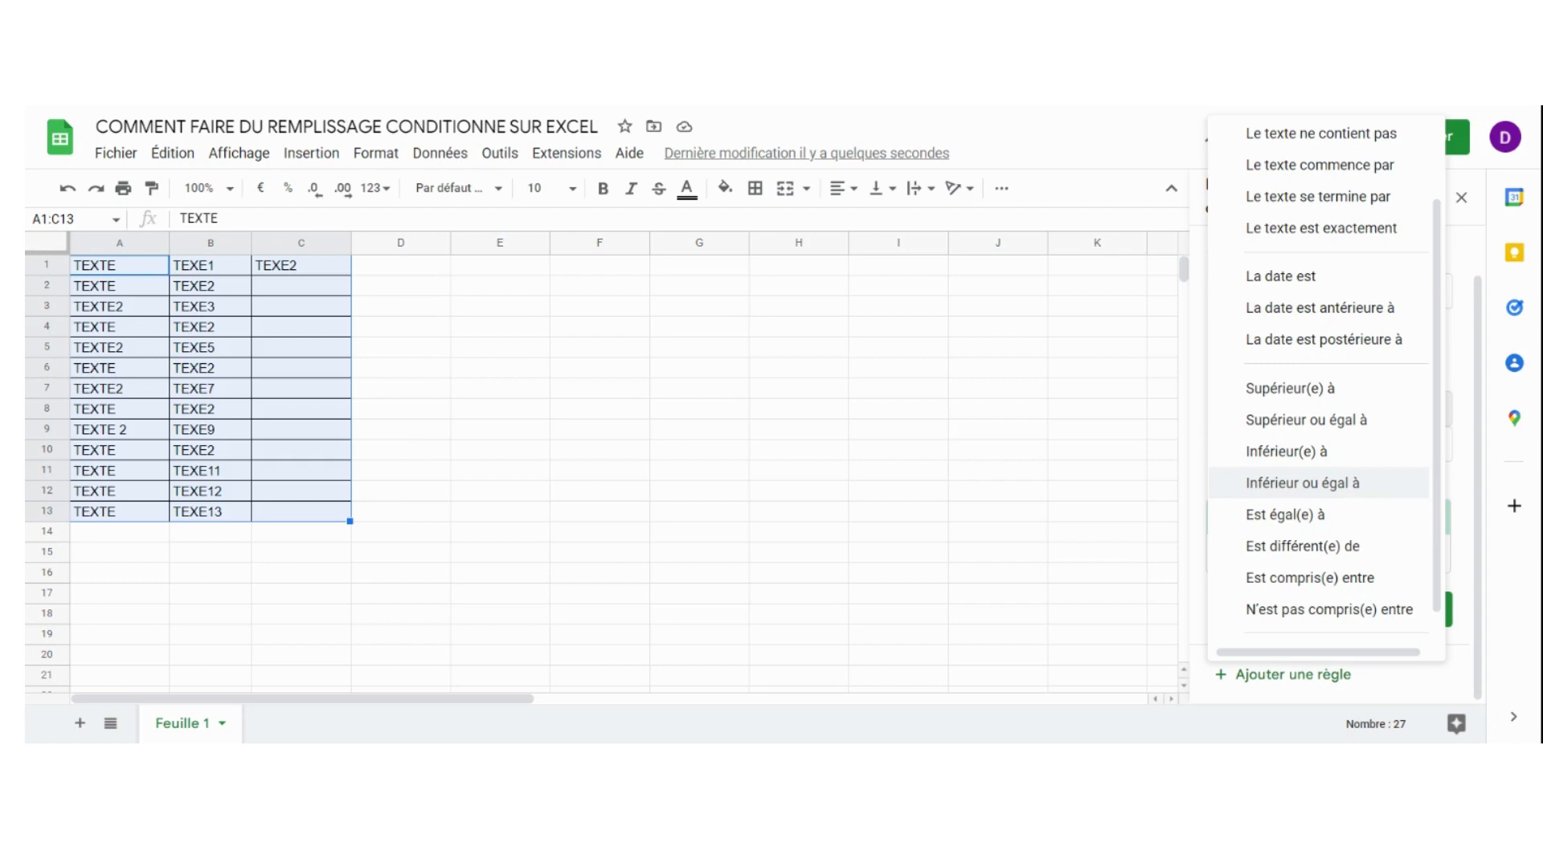
{"action": "scroll", "coordinate": [1348, 492], "scroll_direction": "down", "scroll_amount": 1}
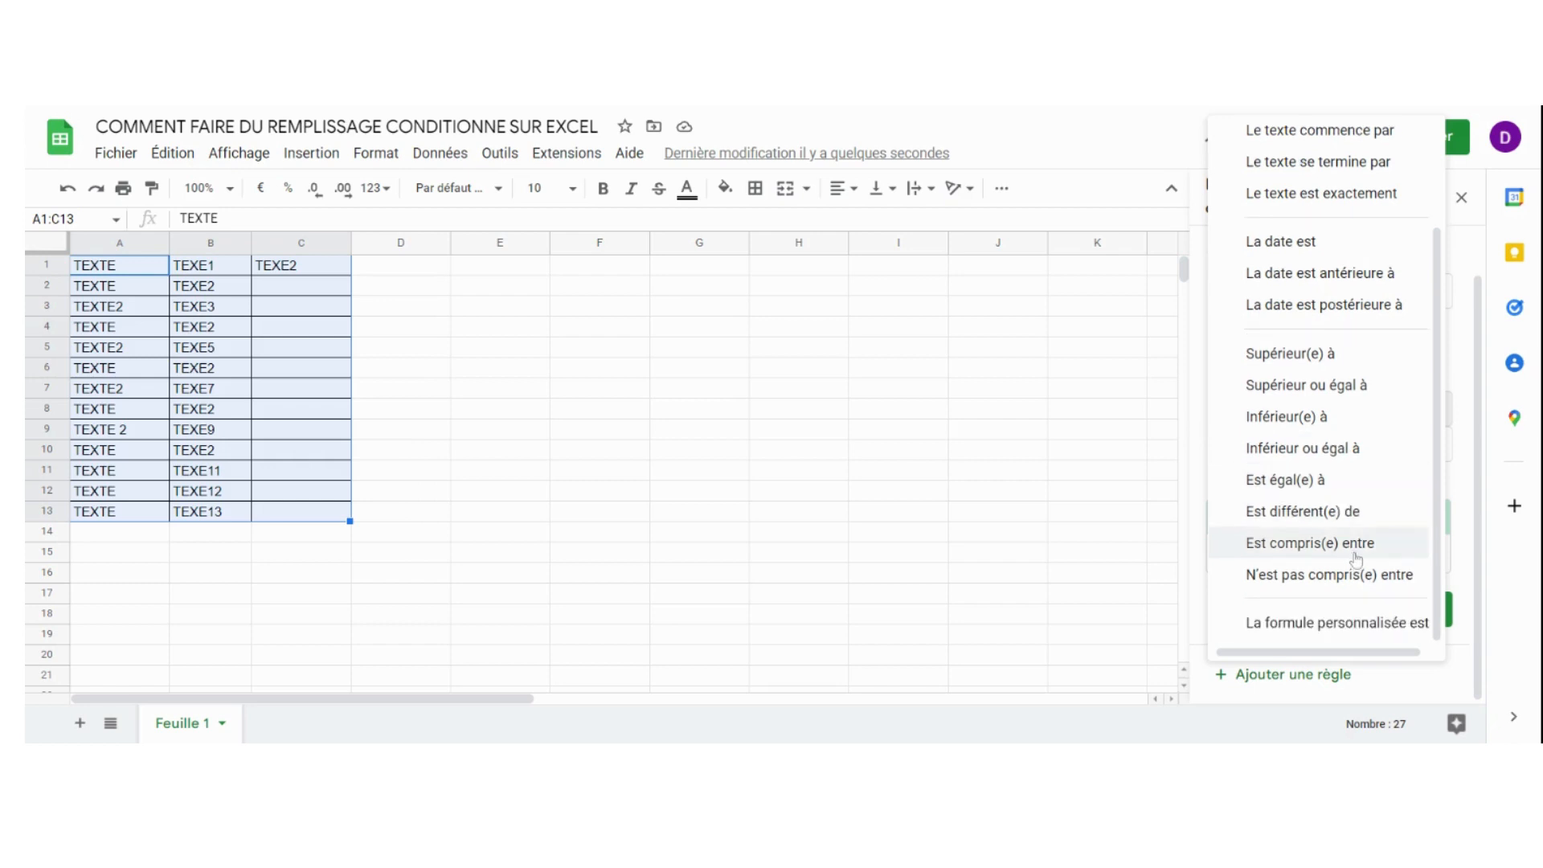
{"action": "scroll", "coordinate": [1334, 438], "scroll_direction": "up", "scroll_amount": 4}
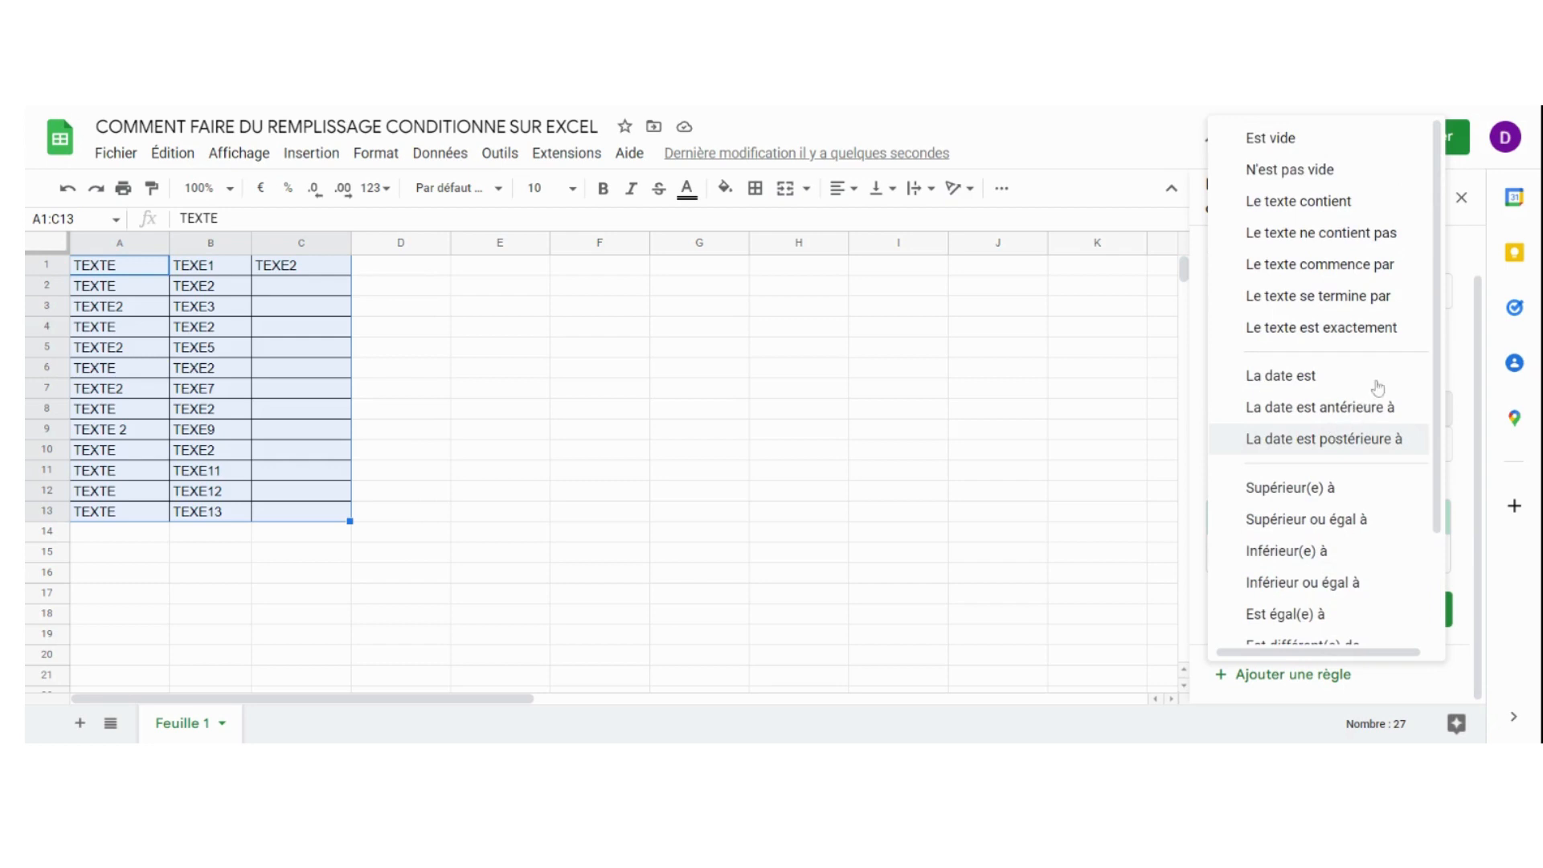
{"action": "left_click", "coordinate": [1255, 111]}
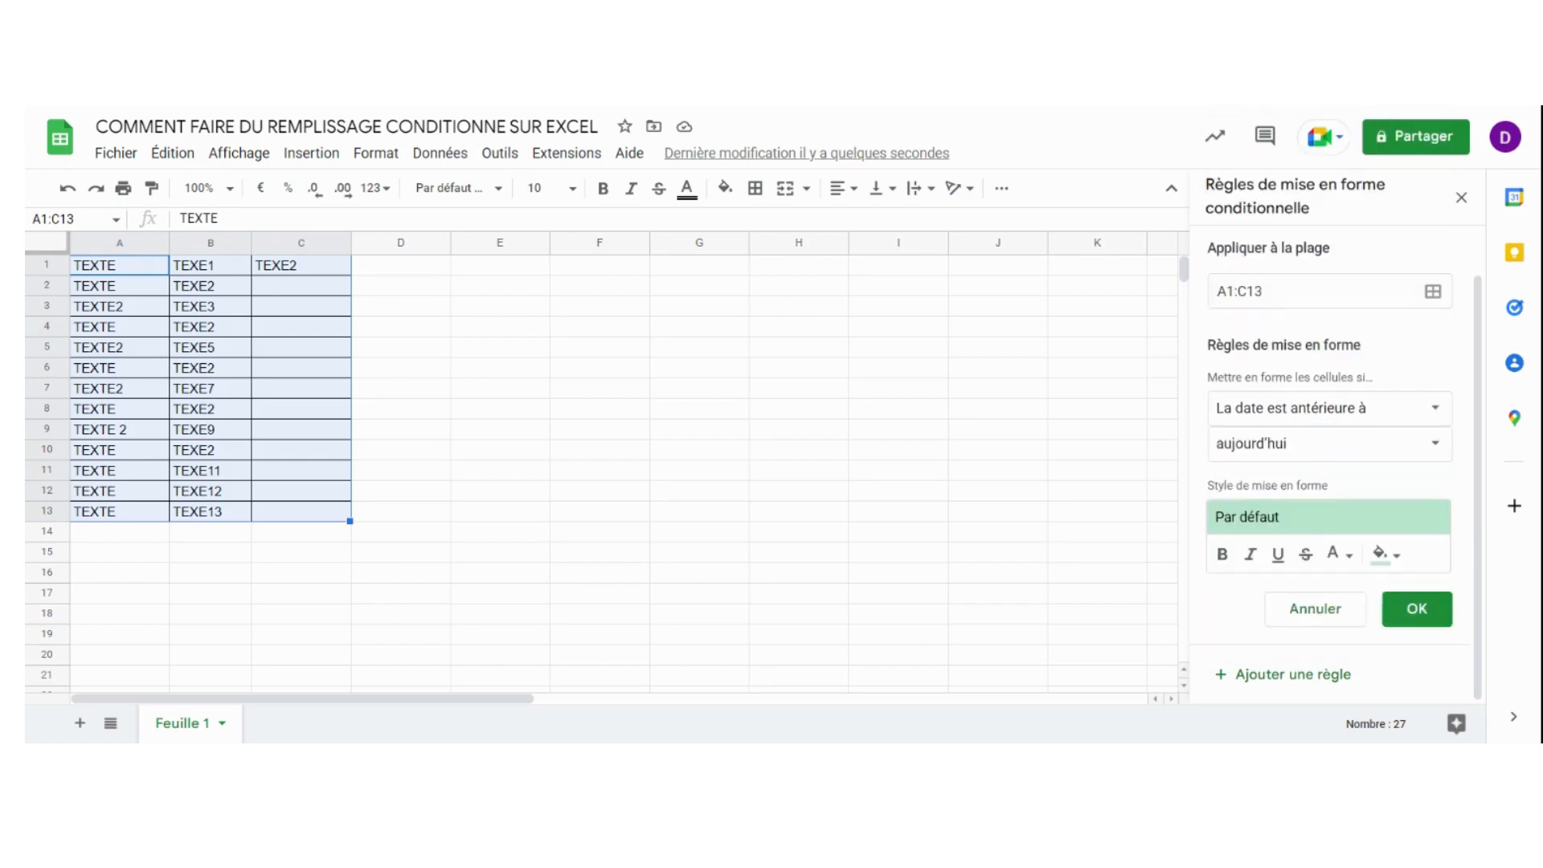